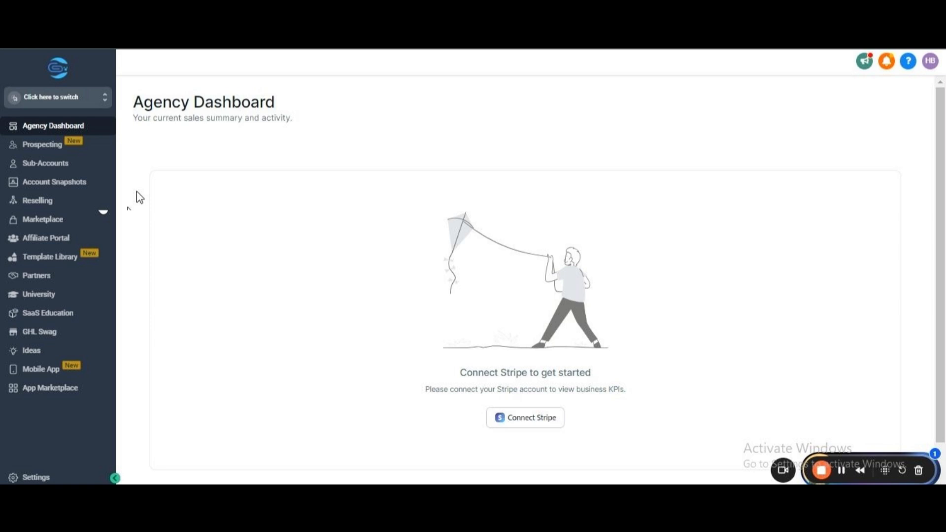
Start adding a new sub-account based on the Blank Snapshot template.
{"action": "left_click", "coordinate": [87, 167]}
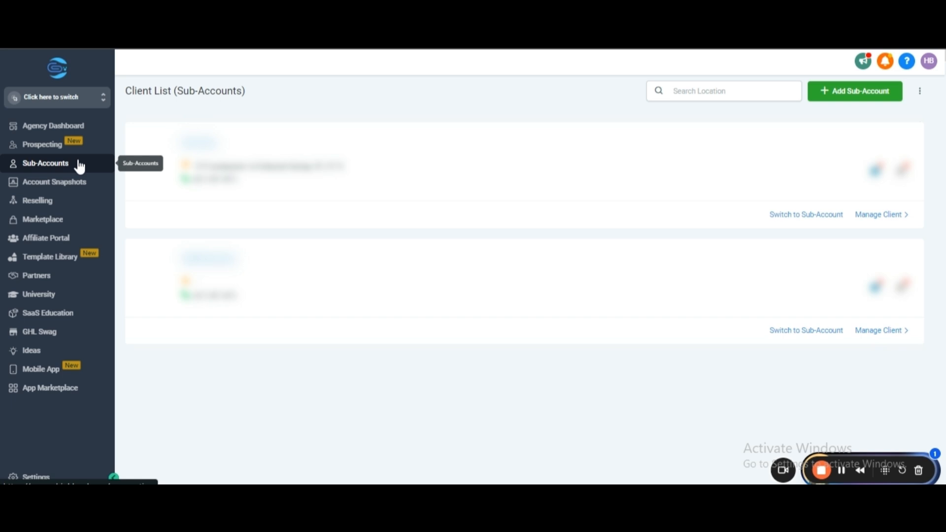
{"action": "left_click", "coordinate": [866, 90]}
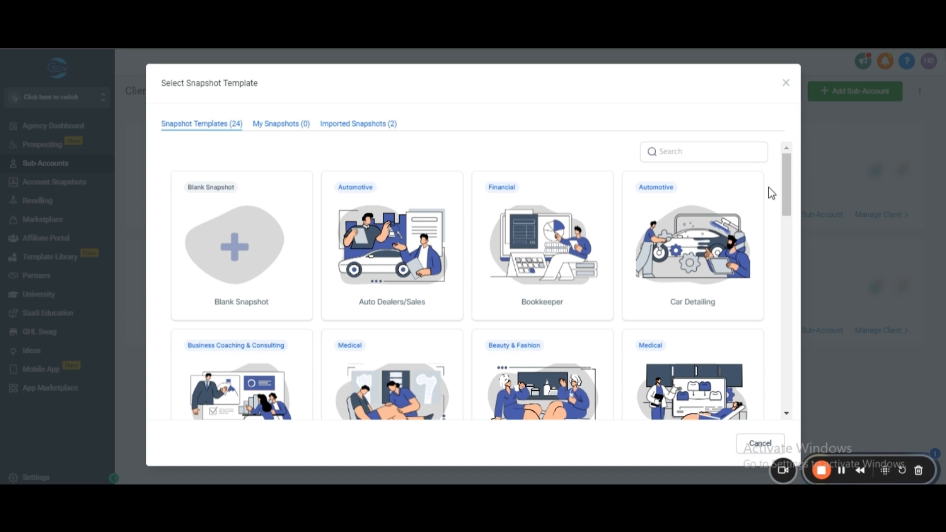
{"action": "scroll", "coordinate": [771, 193], "scroll_direction": "down", "scroll_amount": 1}
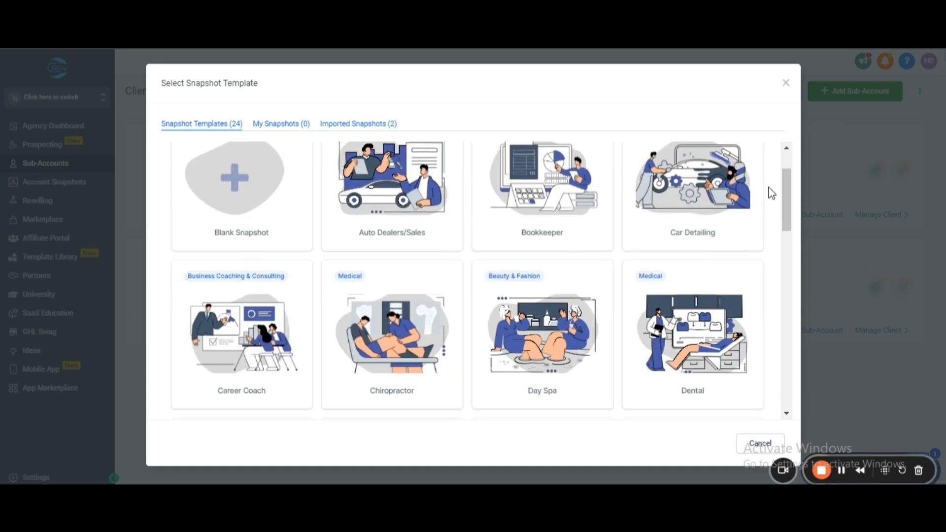
{"action": "scroll", "coordinate": [771, 193], "scroll_direction": "down", "scroll_amount": 1}
{"action": "scroll", "coordinate": [771, 193], "scroll_direction": "up", "scroll_amount": 2}
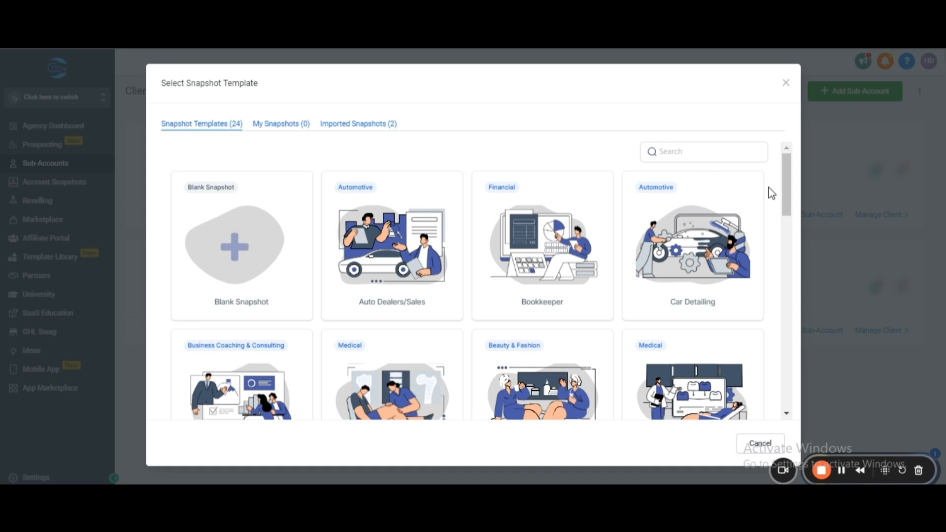
{"action": "mouse_move", "coordinate": [587, 213]}
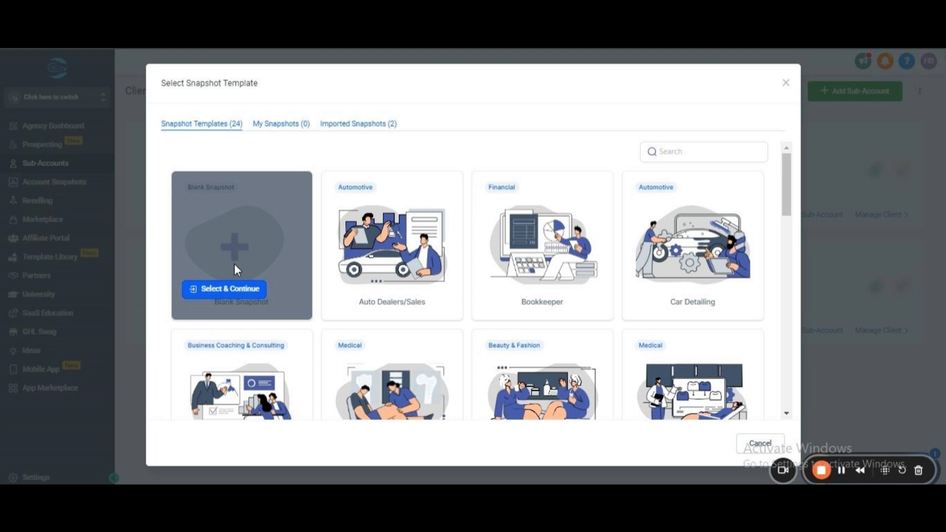
{"action": "left_click", "coordinate": [225, 289]}
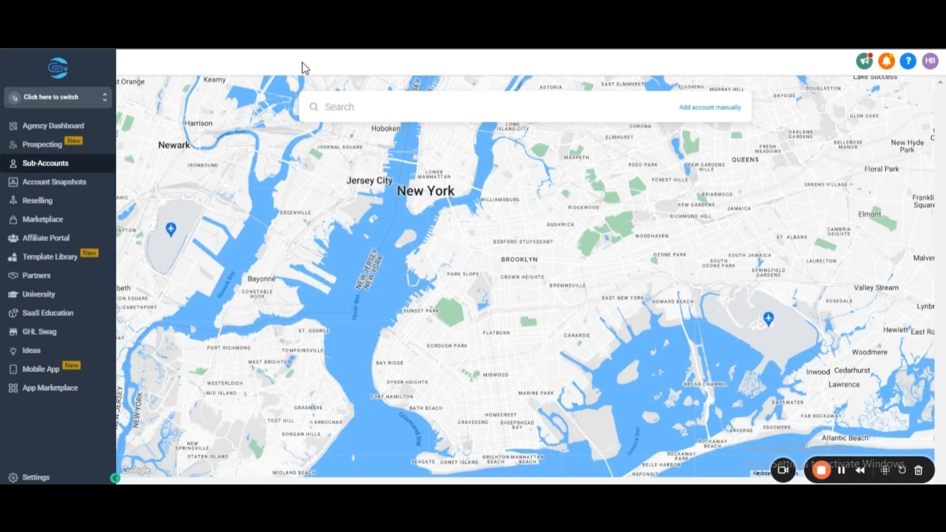
{"action": "left_click", "coordinate": [397, 107]}
{"action": "type", "text": "BUS"}
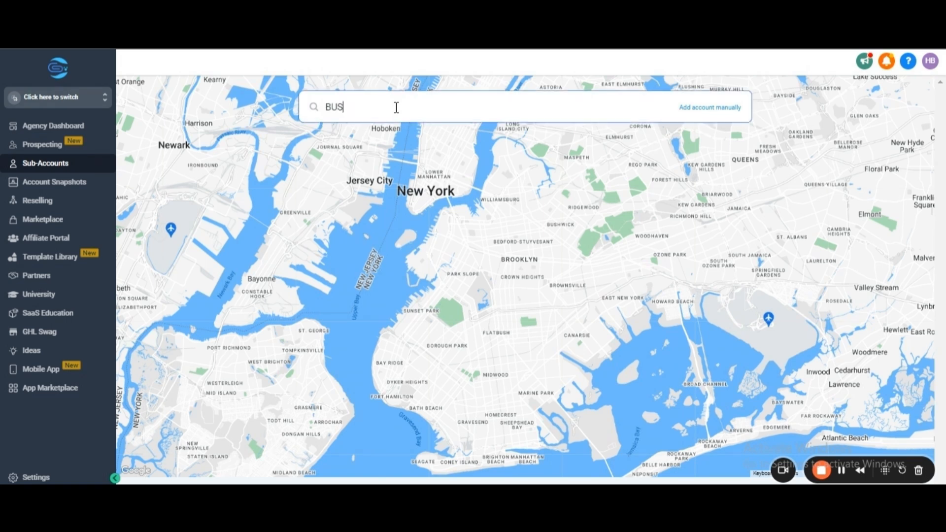
{"action": "type", "text": "INESS NAME"}
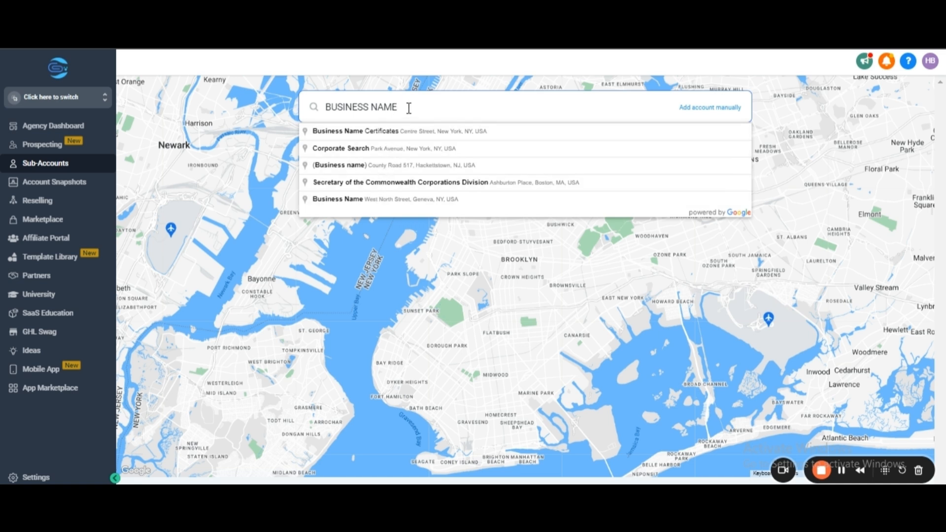
{"action": "key", "text": "BackSpace"}
{"action": "key", "text": "BackSpace"}
{"action": "key", "text": "BackSpace"}
{"action": "key", "text": "BackSpace"}
{"action": "key", "text": "BackSpace"}
{"action": "key", "text": "BackSpace"}
{"action": "key", "text": "BackSpace"}
{"action": "key", "text": "BackSpace"}
{"action": "key", "text": "BackSpace"}
{"action": "key", "text": "BackSpace"}
{"action": "key", "text": "BackSpace"}
{"action": "key", "text": "BackSpace"}
{"action": "key", "text": "BackSpace"}
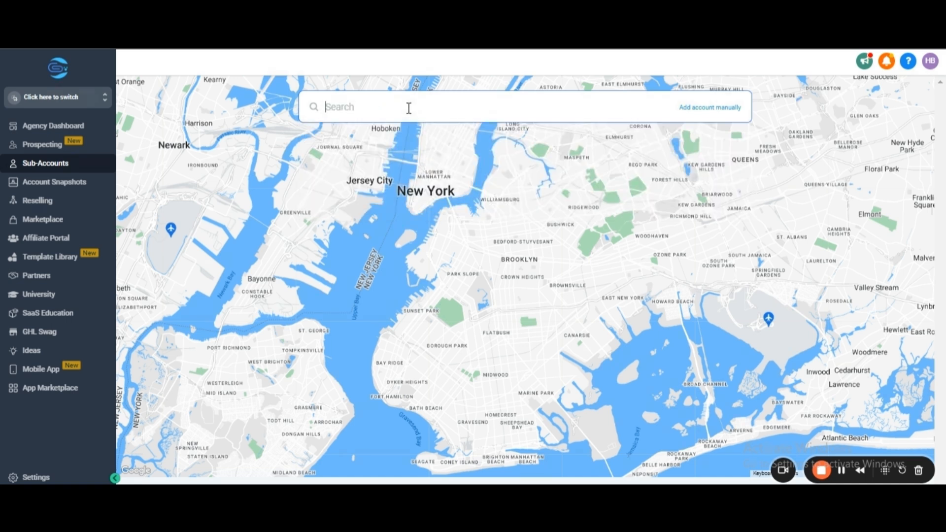
Choose to add the account manually and enter the contact's first name, last name and email address.
{"action": "left_click", "coordinate": [711, 113]}
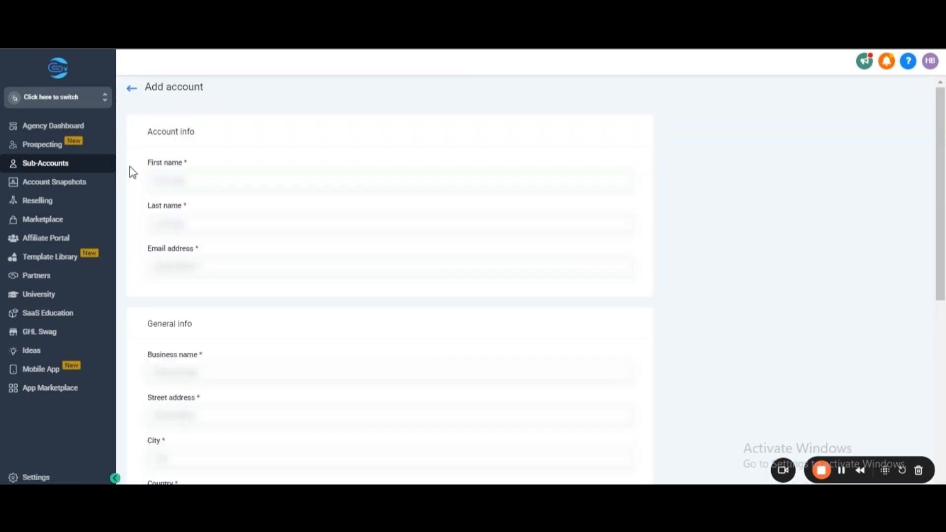
{"action": "left_click", "coordinate": [173, 177]}
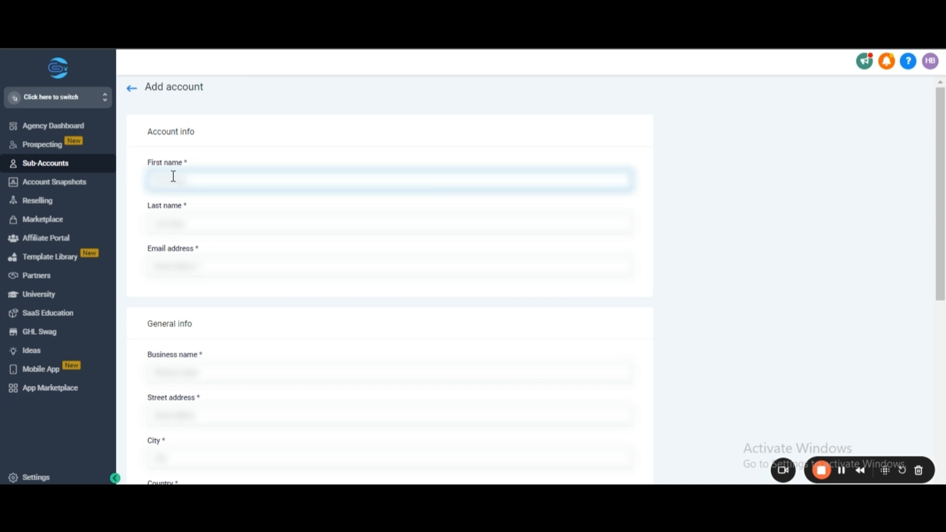
{"action": "type", "text": "demo"}
{"action": "left_click", "coordinate": [181, 227]}
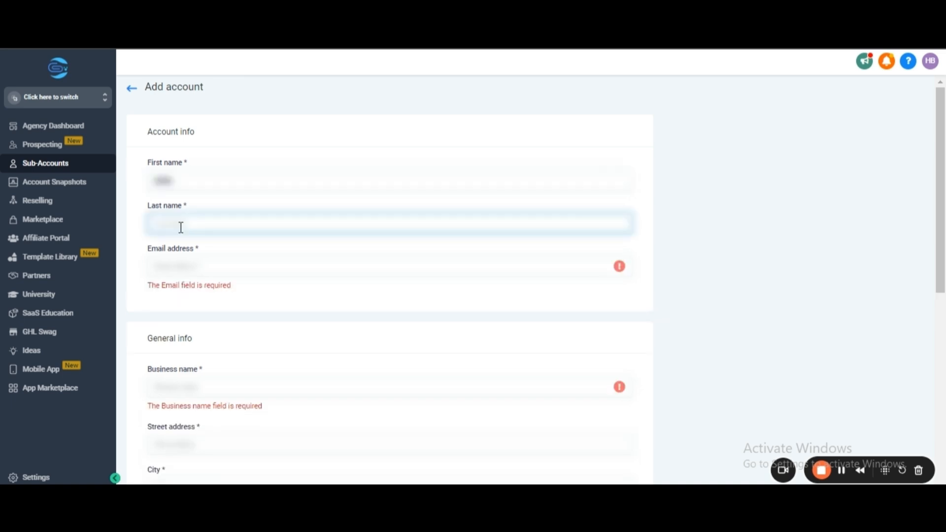
{"action": "type", "text": "abc"}
{"action": "left_click", "coordinate": [172, 264]}
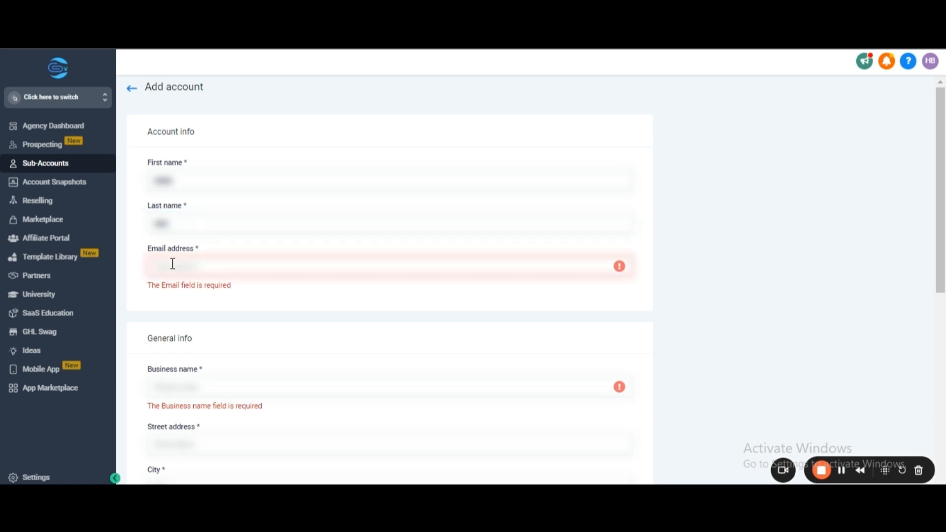
{"action": "type", "text": "abc@gmail.com.com"}
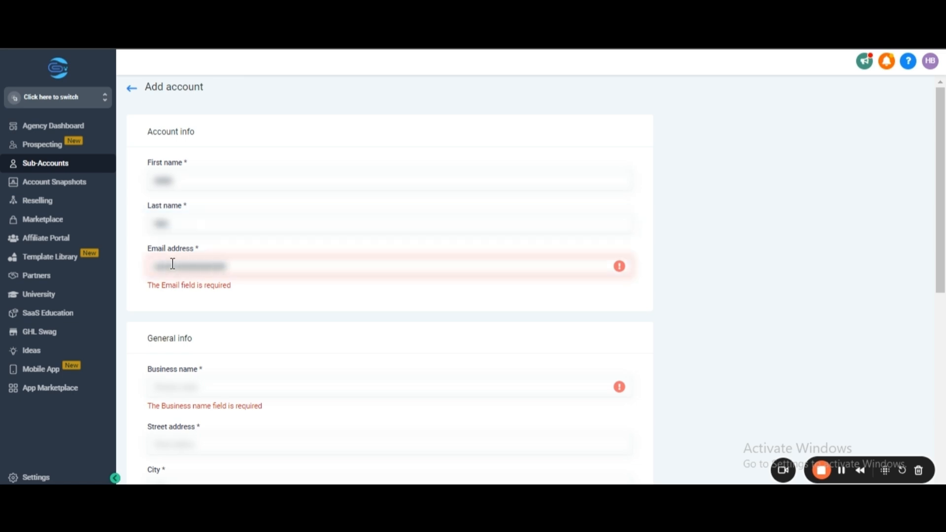
Enter Awesome Flooring as the business name in the general info.
{"action": "left_click", "coordinate": [165, 391]}
{"action": "type", "text": "Marketing Company"}
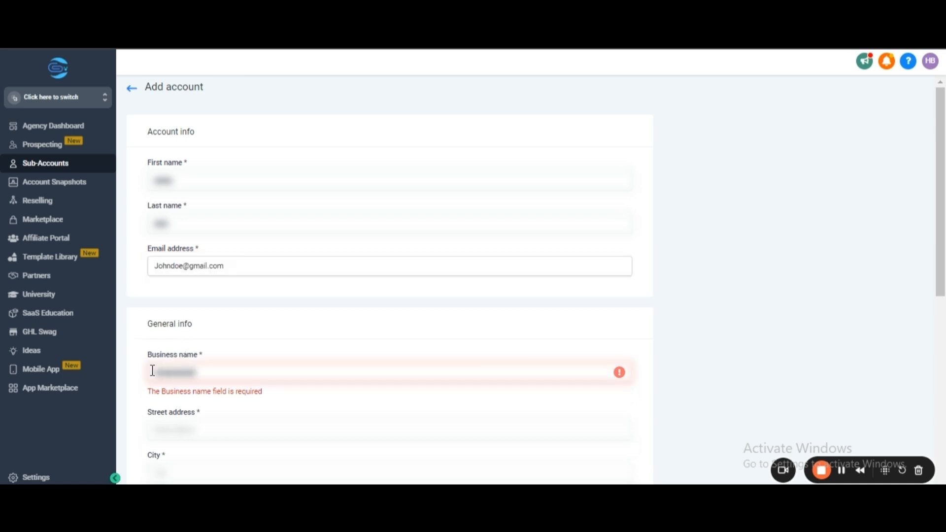
{"action": "type", "text": "y"}
{"action": "left_click", "coordinate": [170, 431]}
{"action": "left_click", "coordinate": [238, 370]}
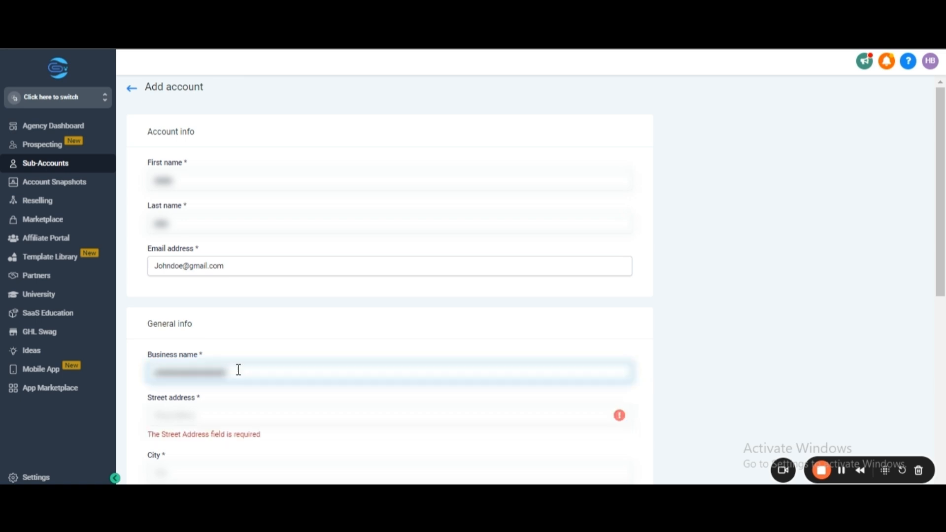
Fill in the business's street address and city.
{"action": "left_click", "coordinate": [195, 415]}
{"action": "type", "text": "123 Main St"}
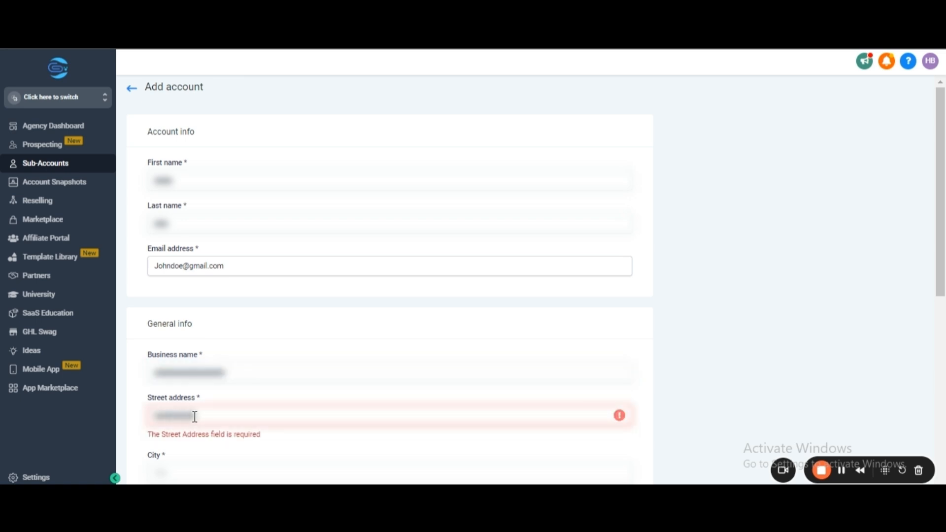
{"action": "left_click", "coordinate": [187, 470]}
{"action": "type", "text": "Atlanata"}
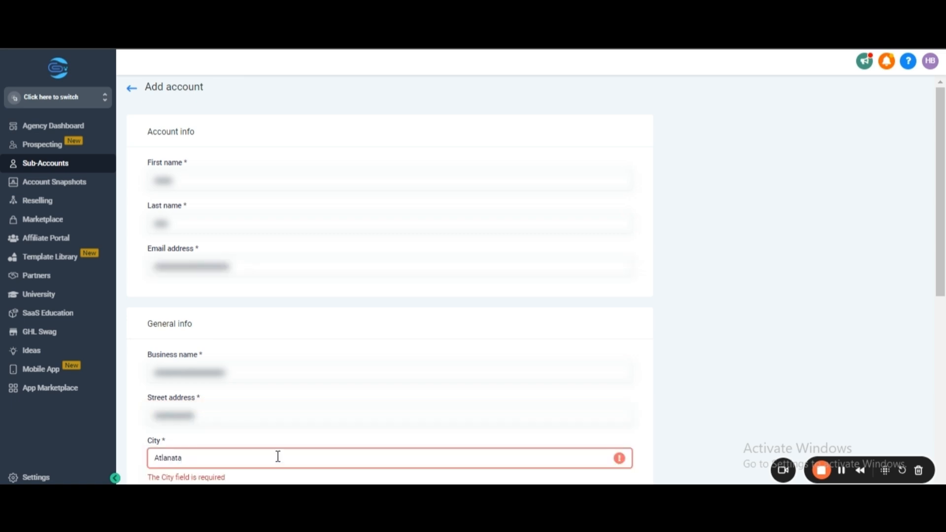
{"action": "scroll", "coordinate": [255, 459], "scroll_direction": "down", "scroll_amount": 4}
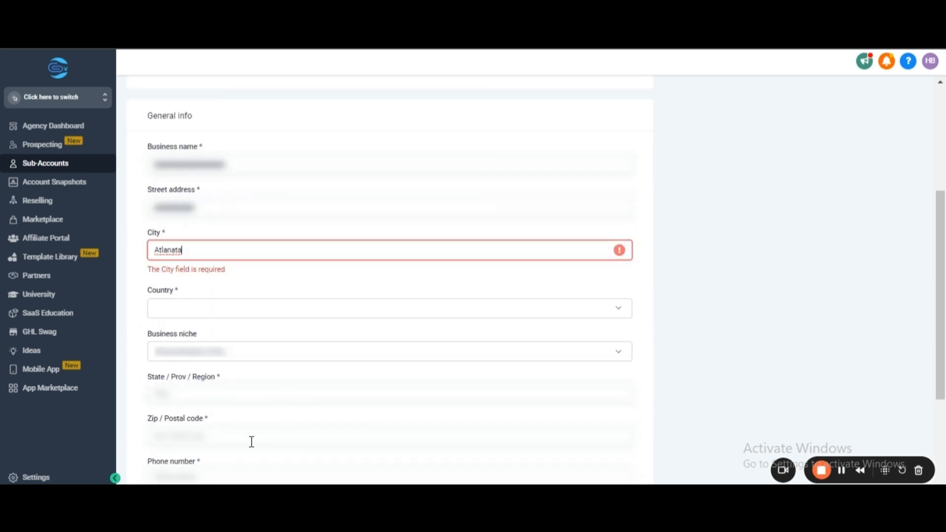
Set the business's country to United States.
{"action": "left_click", "coordinate": [195, 310]}
{"action": "scroll", "coordinate": [219, 278], "scroll_direction": "down", "scroll_amount": 20}
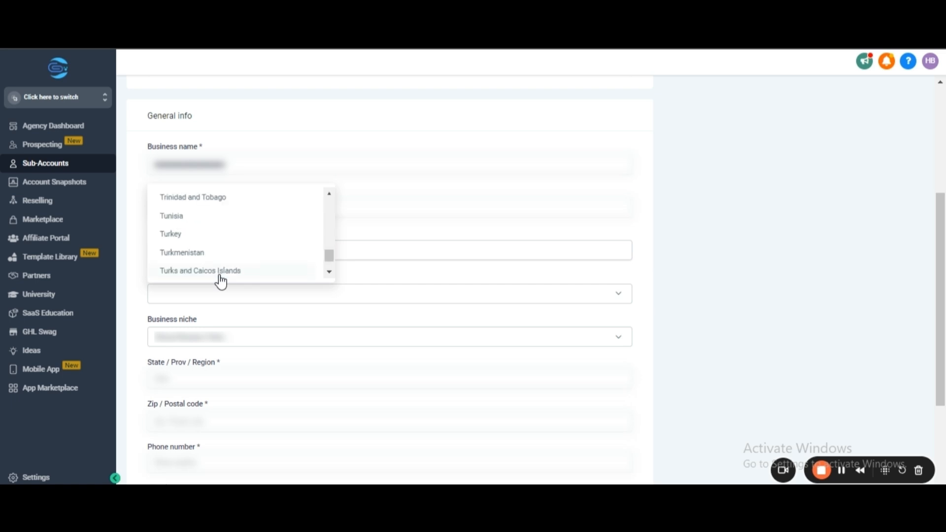
{"action": "scroll", "coordinate": [220, 236], "scroll_direction": "down", "scroll_amount": 3}
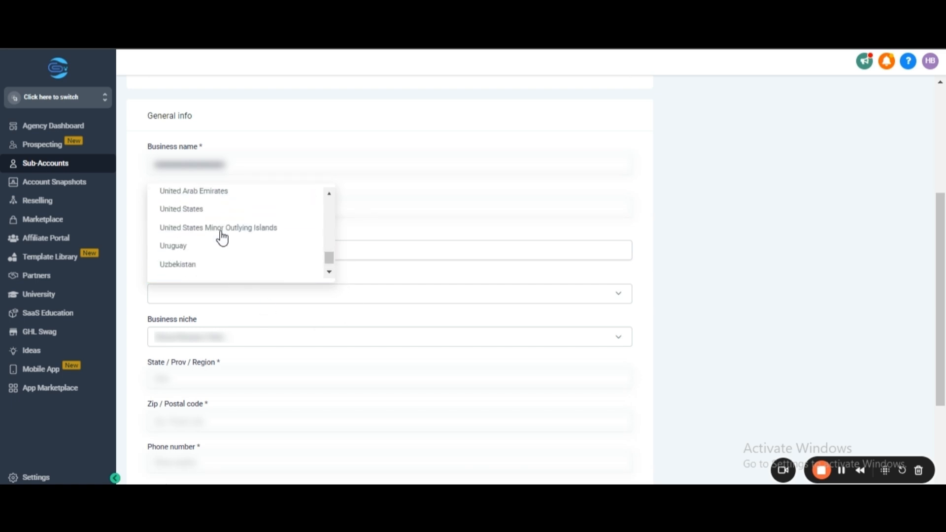
{"action": "left_click", "coordinate": [219, 222]}
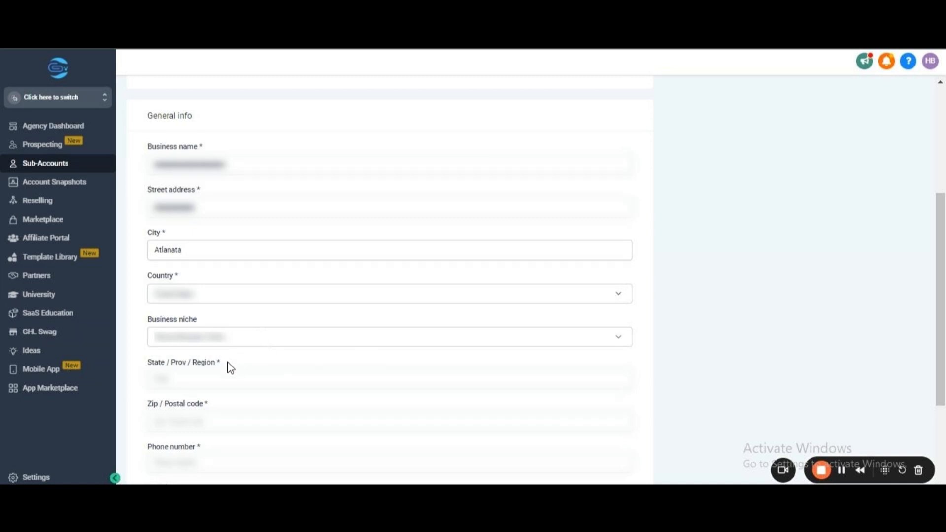
Fill in the business's state, postal code and phone number.
{"action": "left_click", "coordinate": [296, 383]}
{"action": "type", "text": "Georgia"}
{"action": "left_click", "coordinate": [202, 415]}
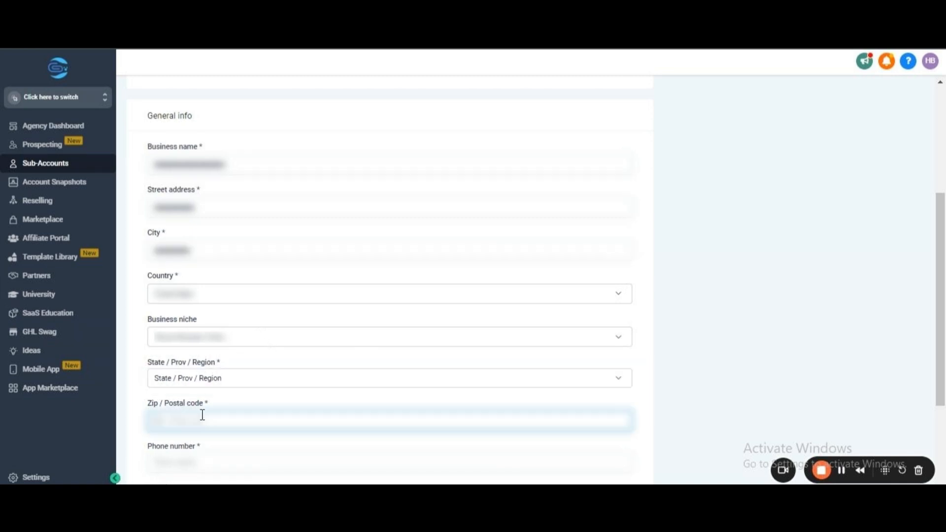
{"action": "type", "text": "12345"}
{"action": "scroll", "coordinate": [240, 459], "scroll_direction": "down", "scroll_amount": 1}
{"action": "left_click", "coordinate": [252, 392]}
{"action": "type", "text": "12345678"}
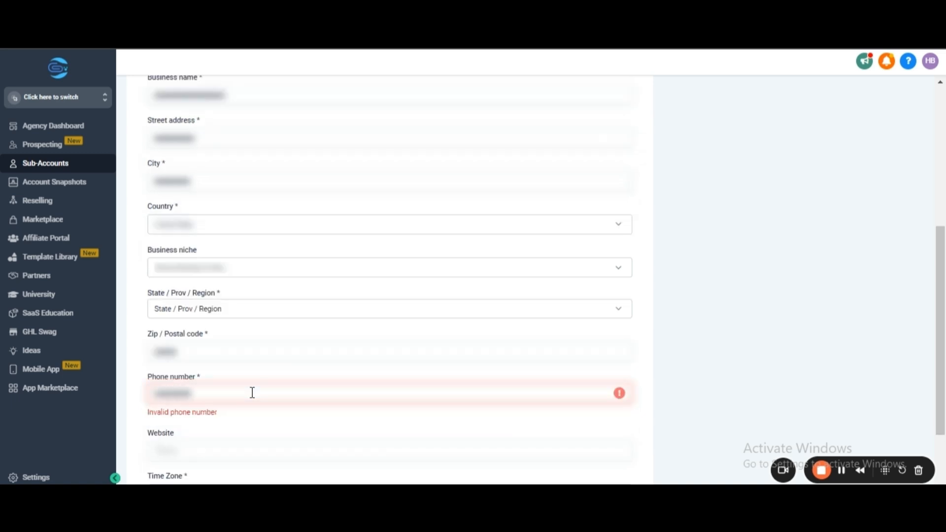
{"action": "type", "text": "90"}
{"action": "left_click", "coordinate": [388, 429]}
Enter the business's website address.
{"action": "scroll", "coordinate": [388, 428], "scroll_direction": "down", "scroll_amount": 2}
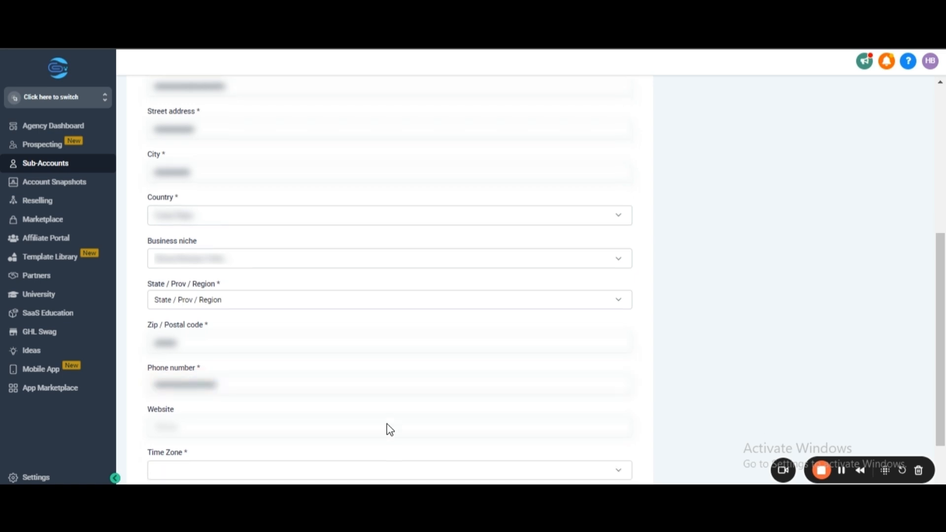
{"action": "left_click", "coordinate": [184, 356]}
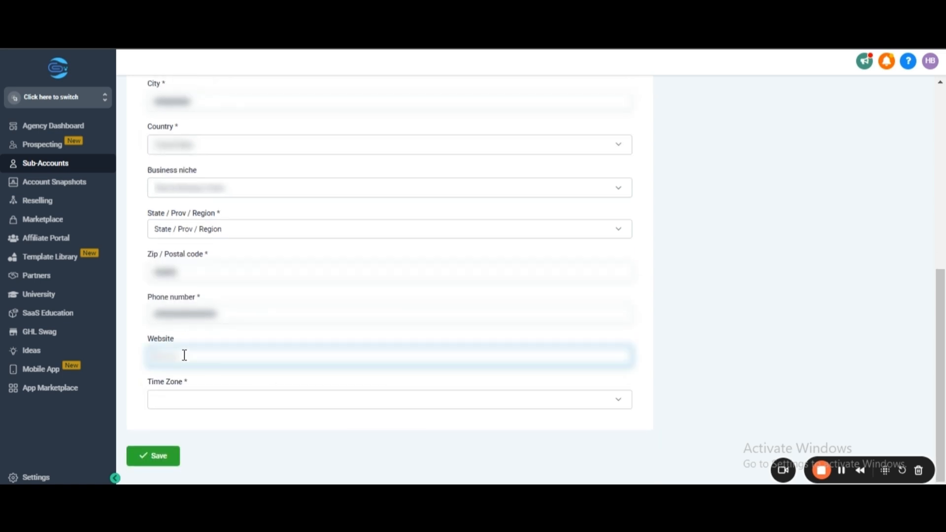
{"action": "type", "text": "www.google.com"}
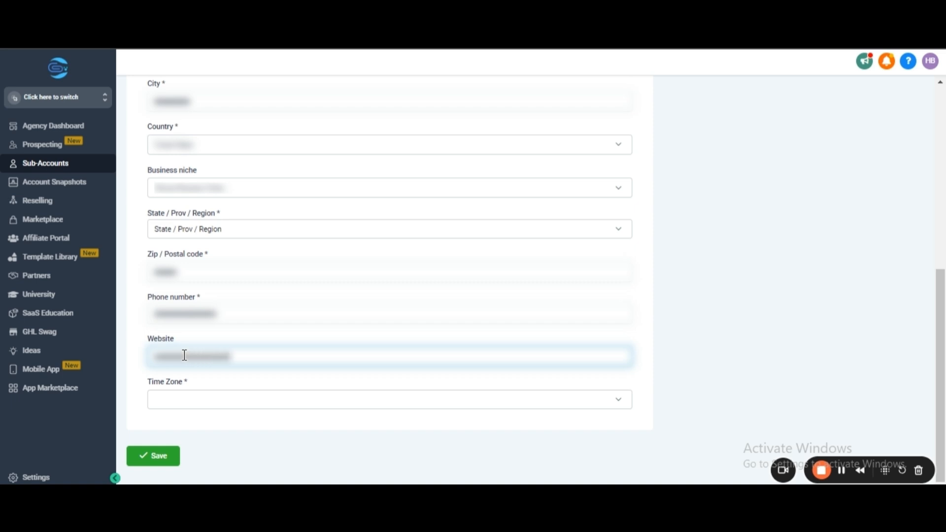
{"action": "type", "text": ".nets.com"}
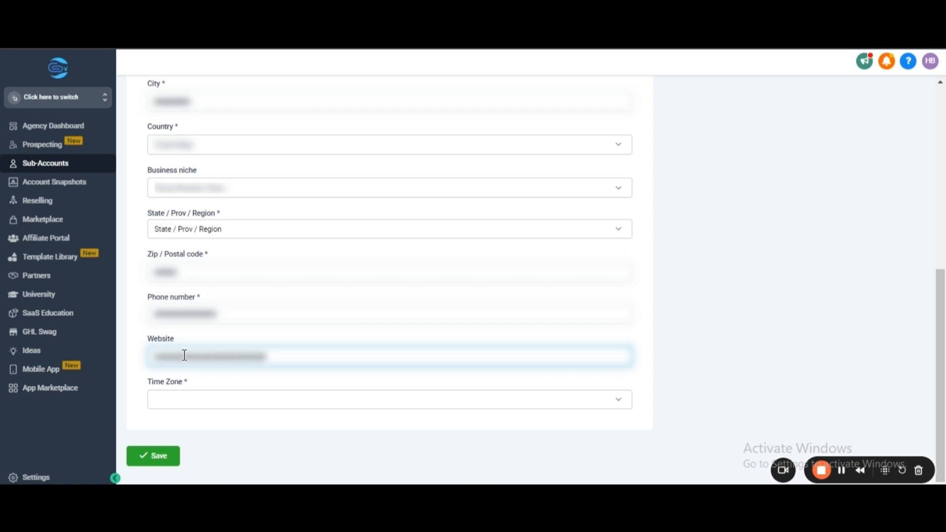
Set the time zone to GMT-07:00 America/Los_Angeles (PDT) and save the new sub-account.
{"action": "left_click", "coordinate": [204, 408]}
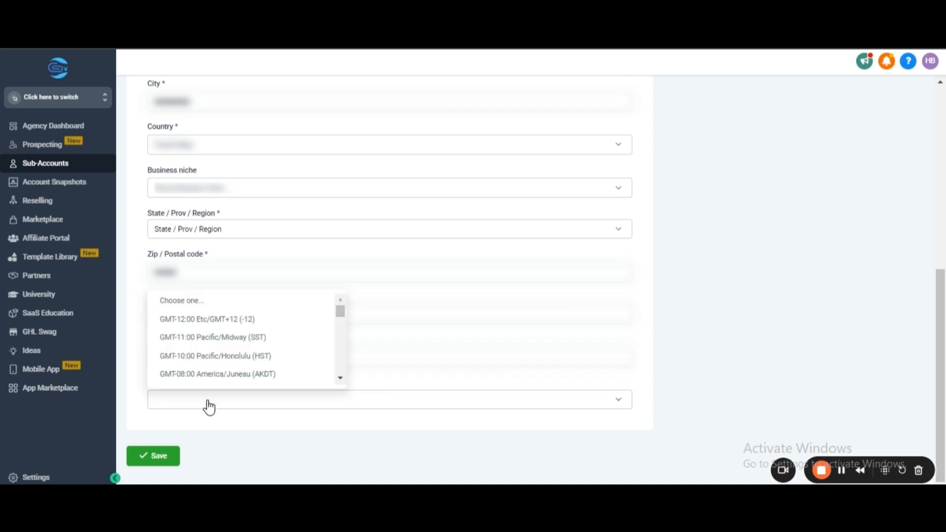
{"action": "scroll", "coordinate": [224, 345], "scroll_direction": "down", "scroll_amount": 2}
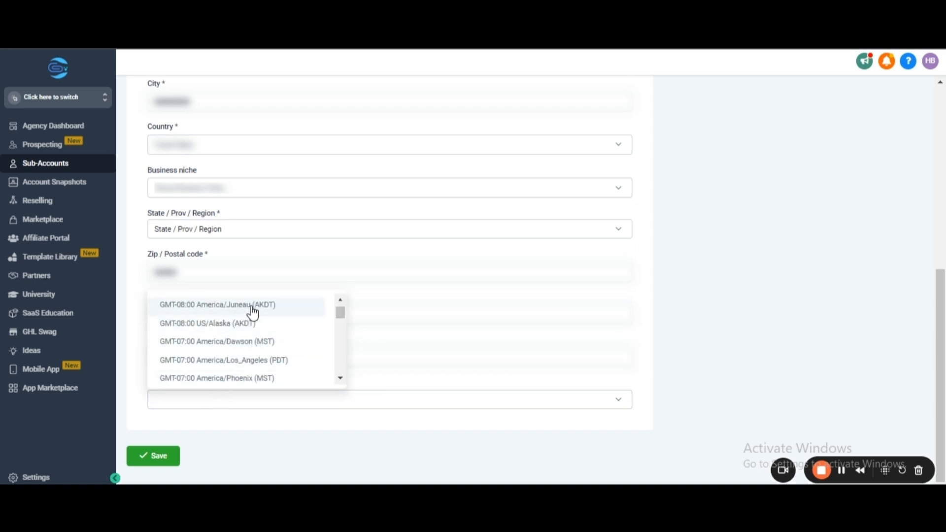
{"action": "left_click", "coordinate": [245, 360]}
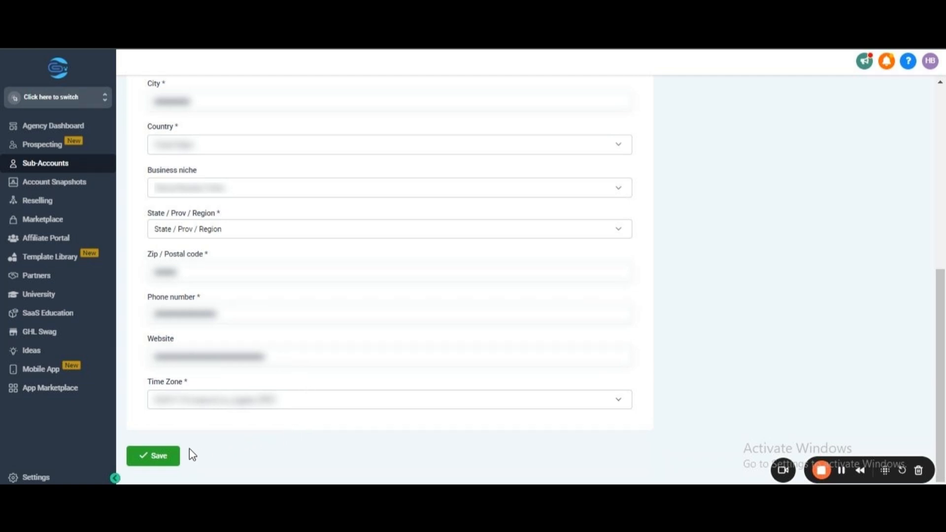
{"action": "left_click", "coordinate": [172, 459]}
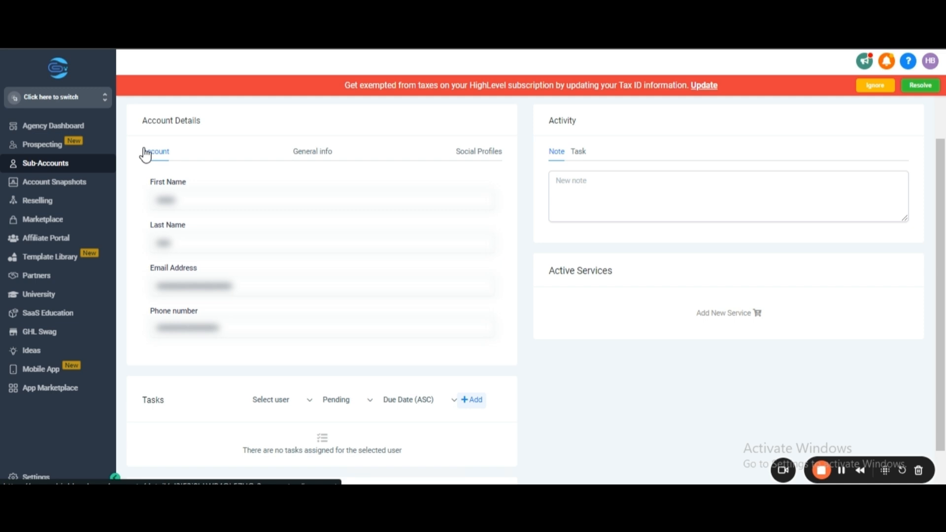
Review the new sub-account's general info and social profiles, and return to the sub-account list.
{"action": "left_click", "coordinate": [310, 153]}
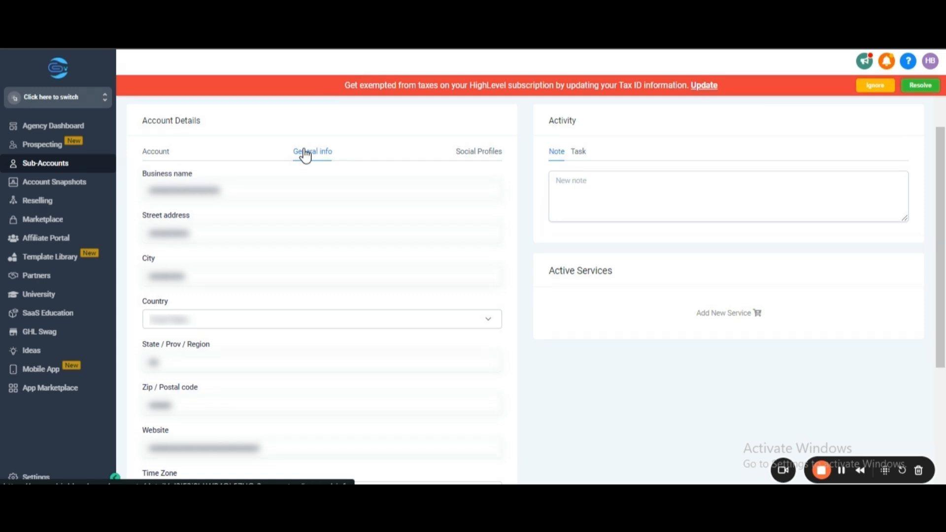
{"action": "left_click", "coordinate": [464, 157]}
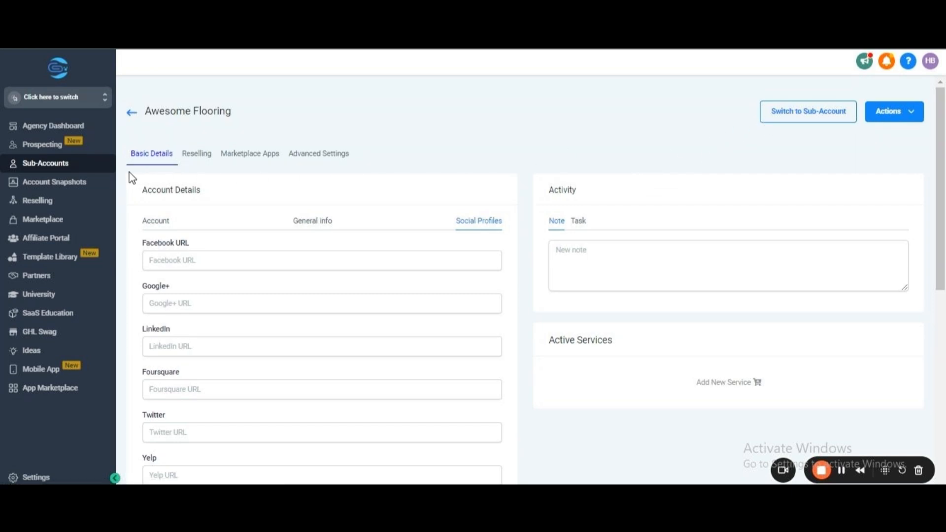
{"action": "left_click", "coordinate": [96, 168]}
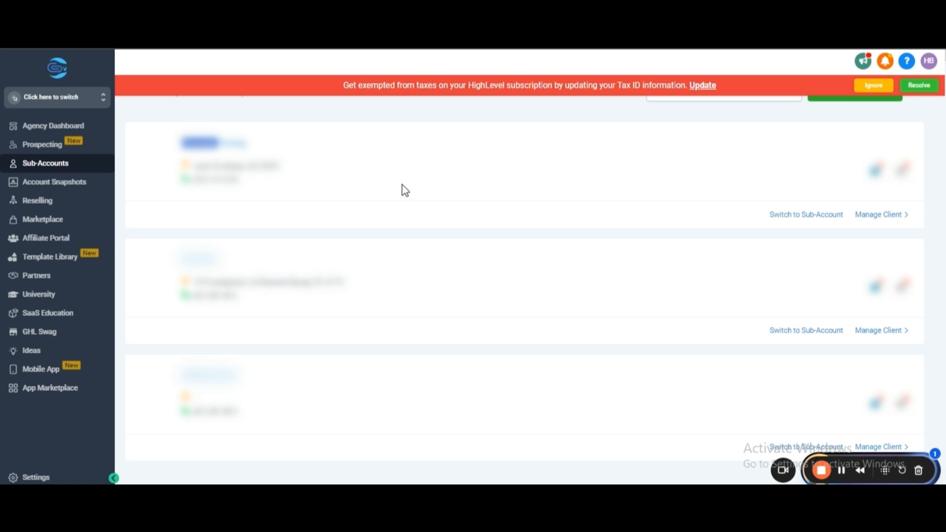
Look over the Awesome Flooring sub-account's dashboard and return to the agency's sub-account list.
{"action": "left_click", "coordinate": [789, 216]}
{"action": "scroll", "coordinate": [153, 184], "scroll_direction": "down", "scroll_amount": 8}
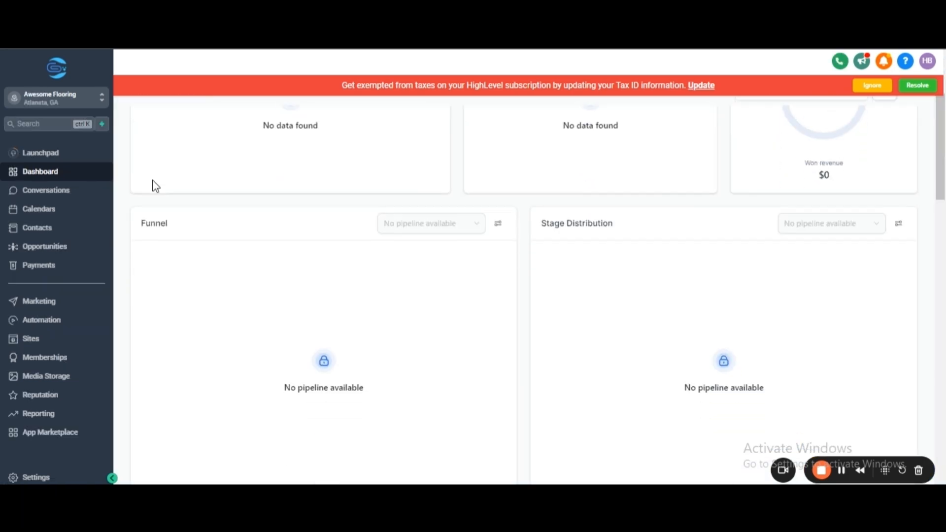
{"action": "scroll", "coordinate": [153, 185], "scroll_direction": "up", "scroll_amount": 6}
{"action": "scroll", "coordinate": [155, 185], "scroll_direction": "up", "scroll_amount": 2}
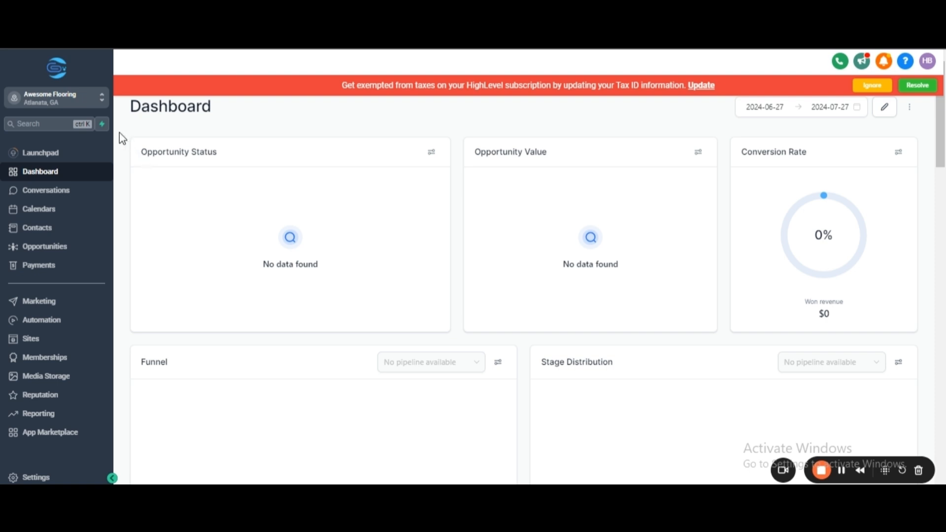
{"action": "left_click", "coordinate": [104, 101]}
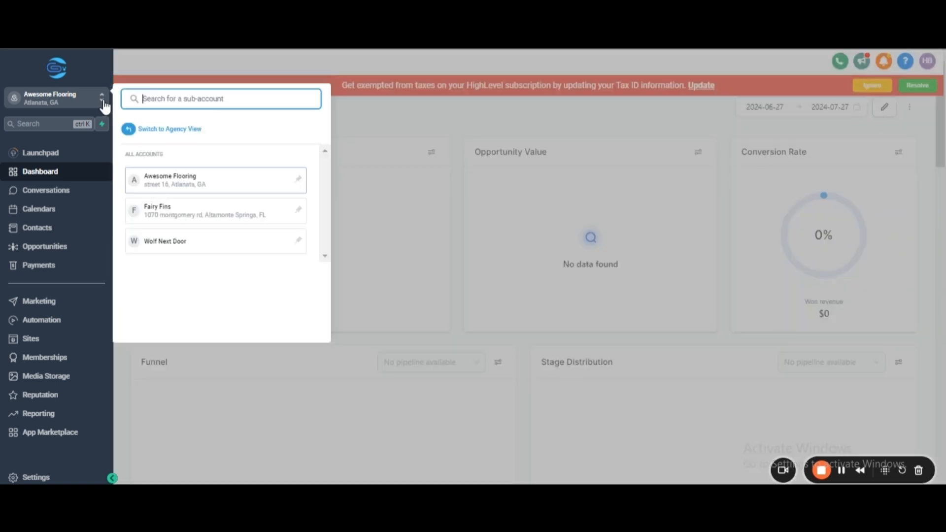
{"action": "left_click", "coordinate": [150, 129]}
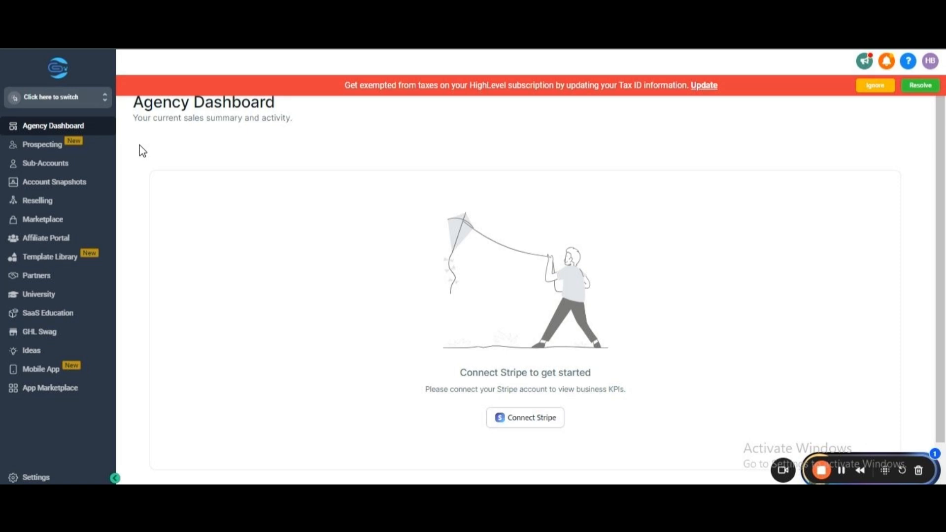
{"action": "left_click", "coordinate": [93, 168]}
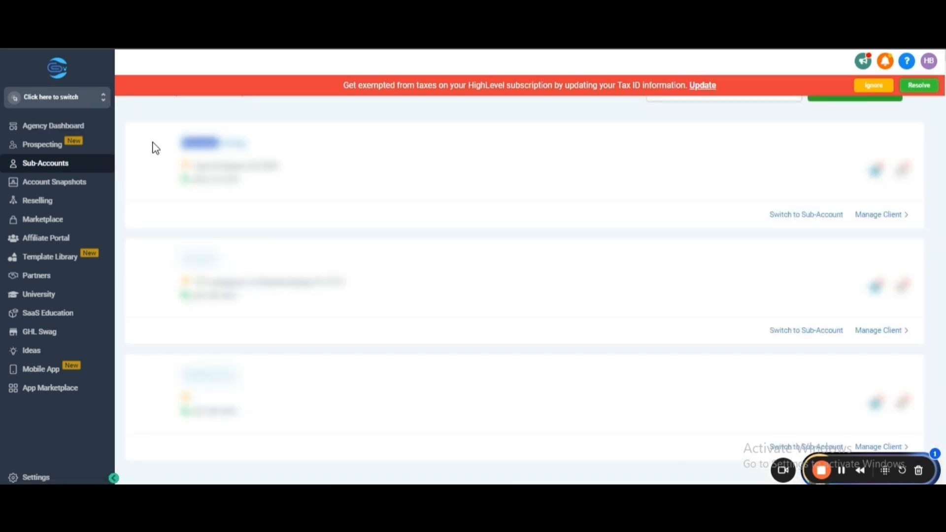
Open the staff settings of the Awesome Flooring sub-account and start adding a new employee.
{"action": "left_click", "coordinate": [218, 149]}
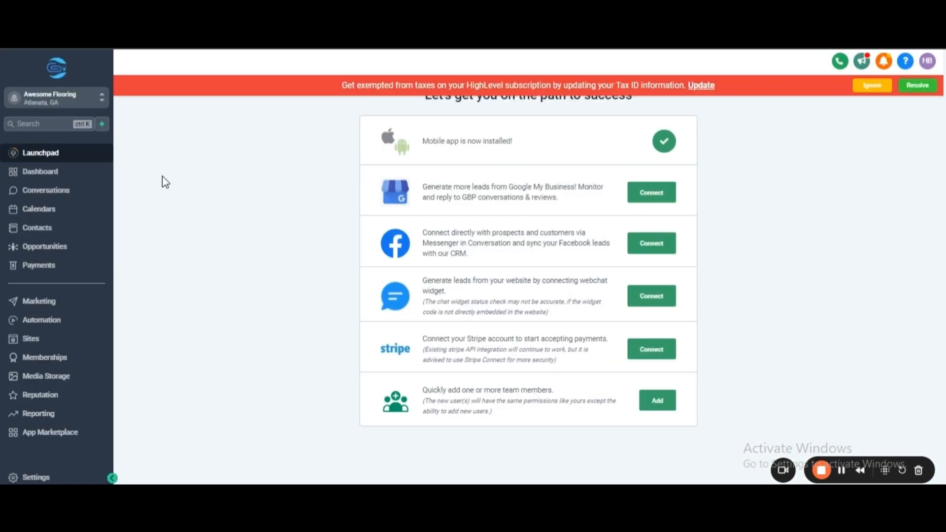
{"action": "left_click", "coordinate": [47, 478]}
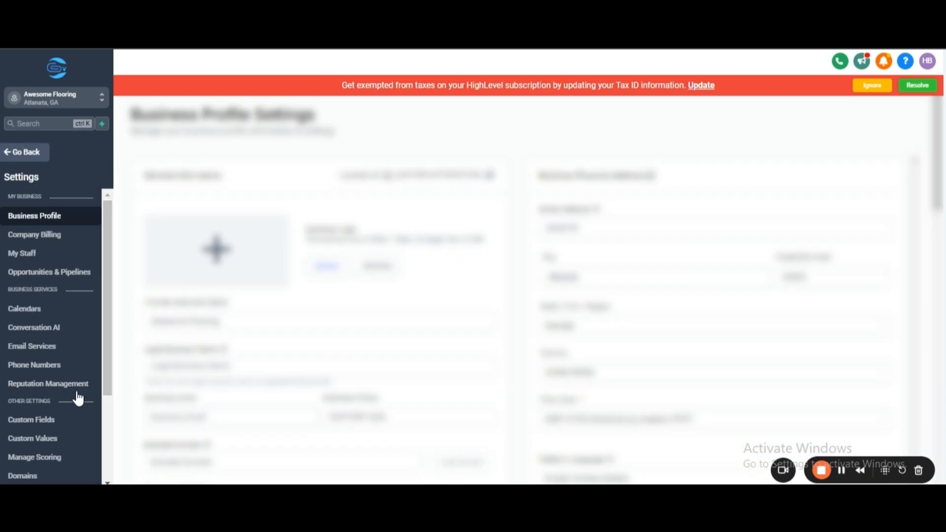
{"action": "left_click", "coordinate": [28, 256]}
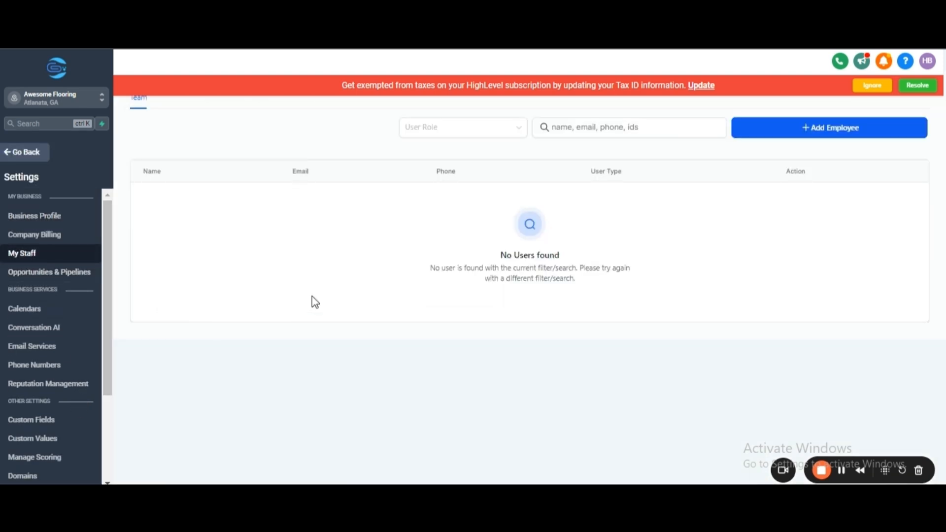
{"action": "left_click", "coordinate": [776, 133]}
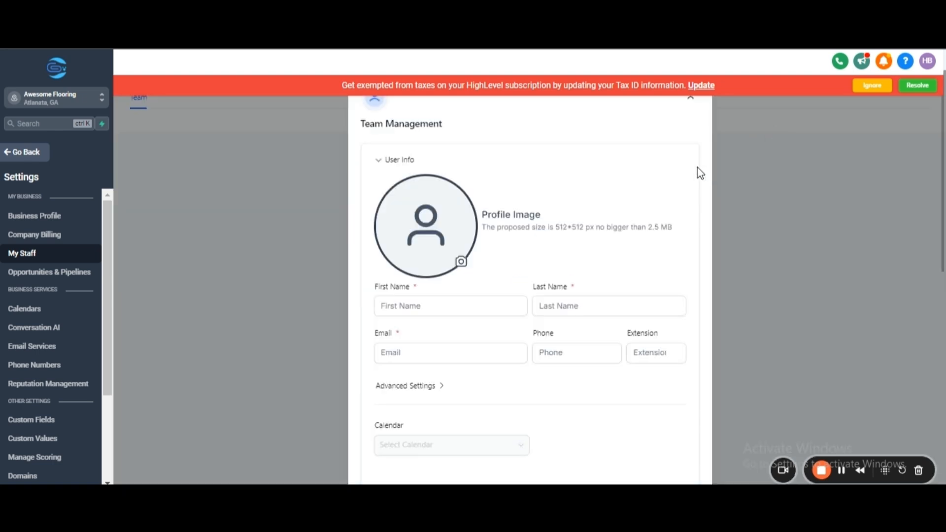
{"action": "scroll", "coordinate": [699, 173], "scroll_direction": "down", "scroll_amount": 3}
{"action": "scroll", "coordinate": [700, 173], "scroll_direction": "up", "scroll_amount": 1}
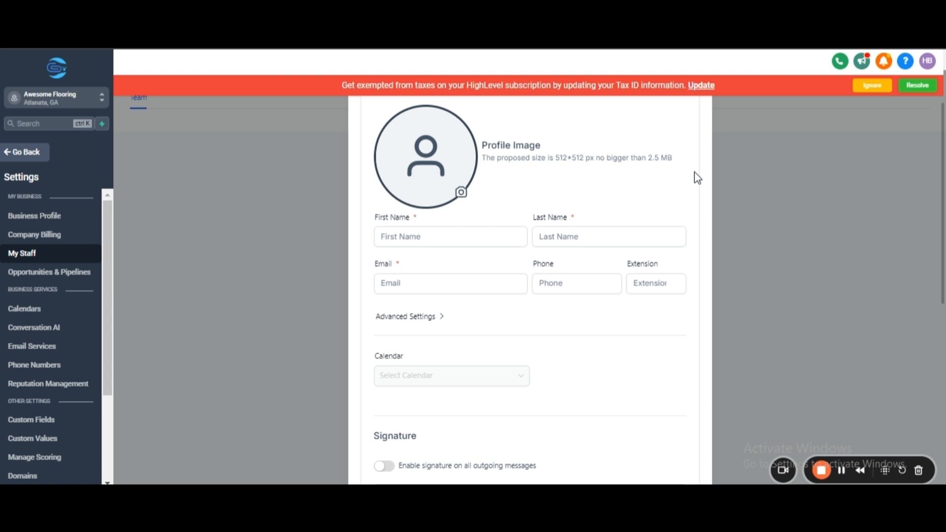
Enter the new employee's first and last name.
{"action": "left_click", "coordinate": [492, 235]}
{"action": "type", "text": "John"}
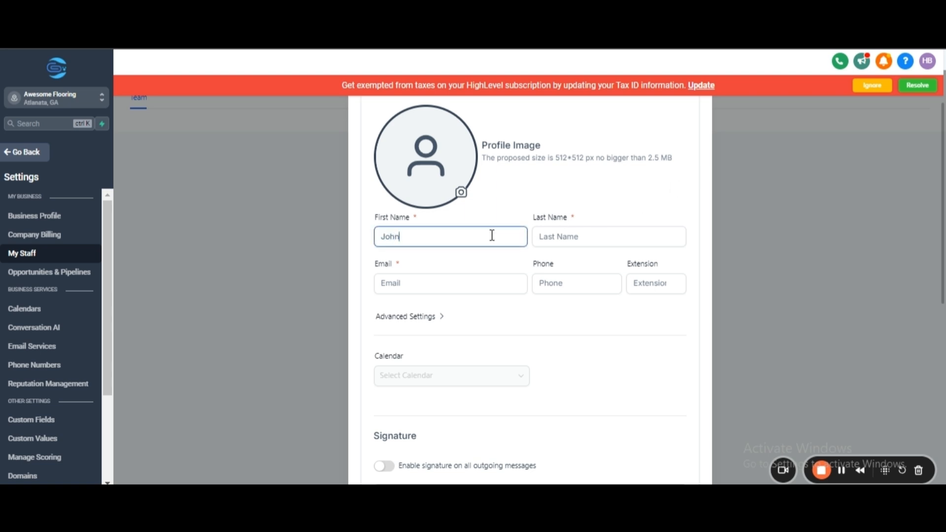
{"action": "left_click", "coordinate": [589, 237]}
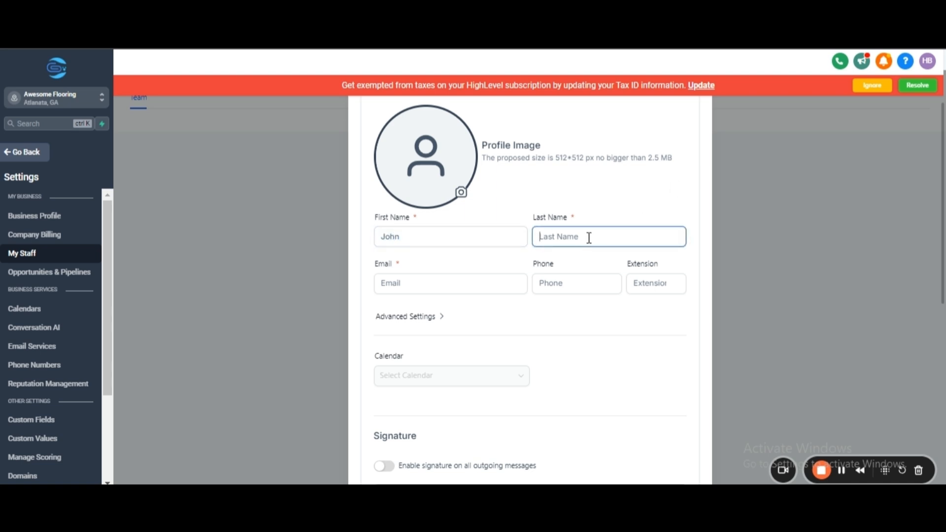
{"action": "type", "text": "Doe"}
Fill in the employee's email address and phone number.
{"action": "left_click", "coordinate": [471, 279]}
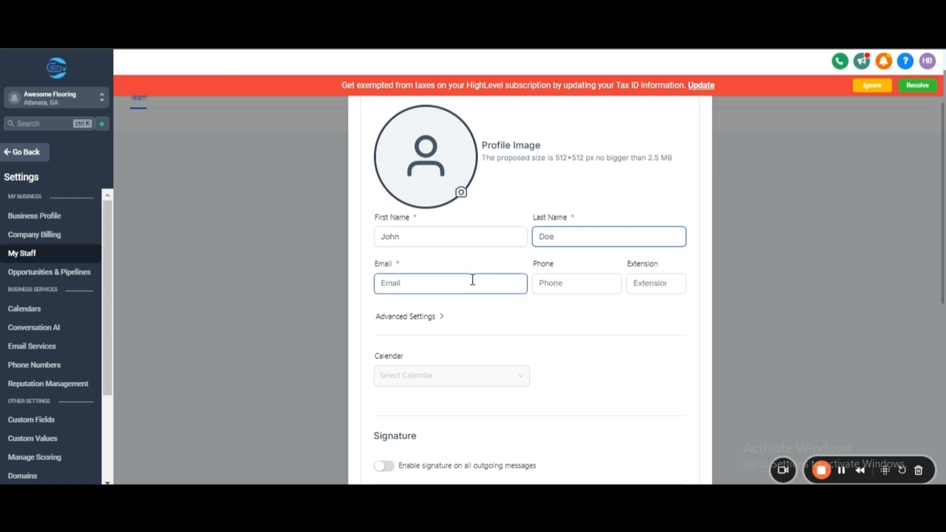
{"action": "type", "text": "John"}
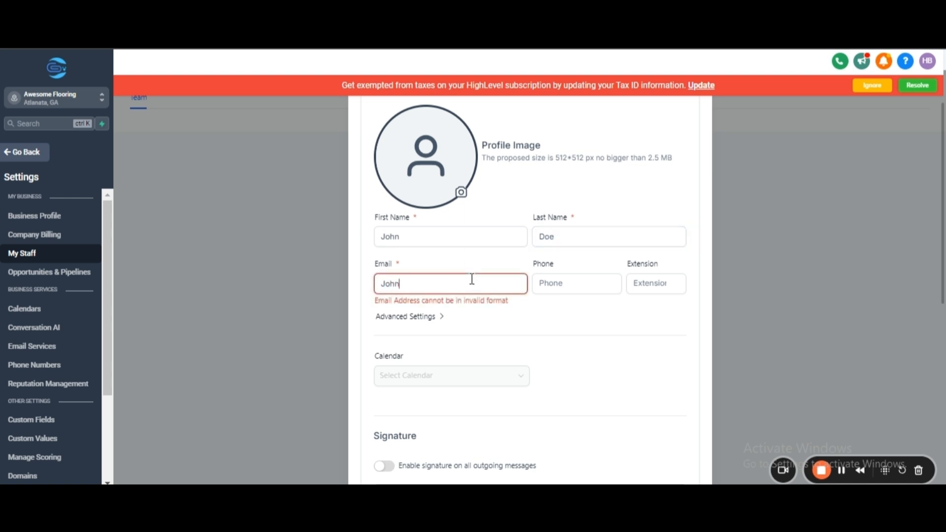
{"action": "type", "text": "doe@gmail.com"}
{"action": "left_click", "coordinate": [552, 283]}
{"action": "type", "text": "+"}
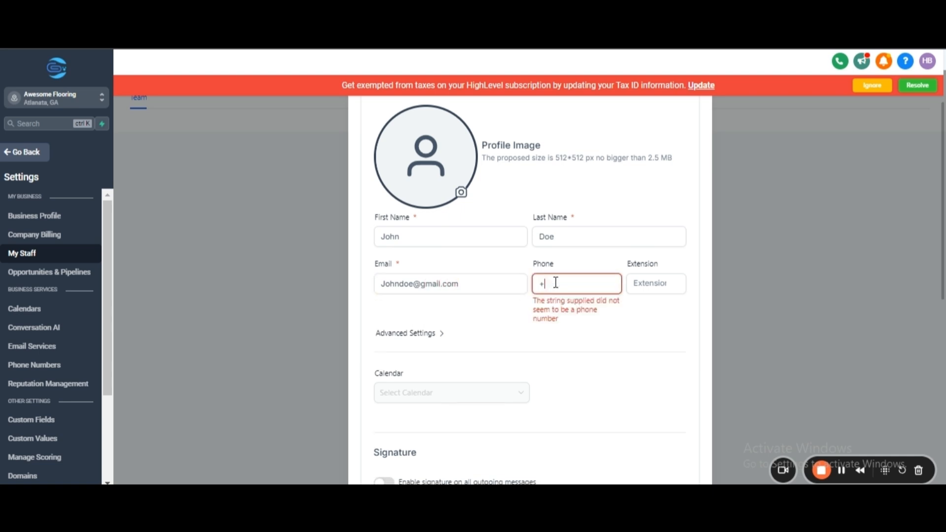
{"action": "type", "text": "20 15 558"}
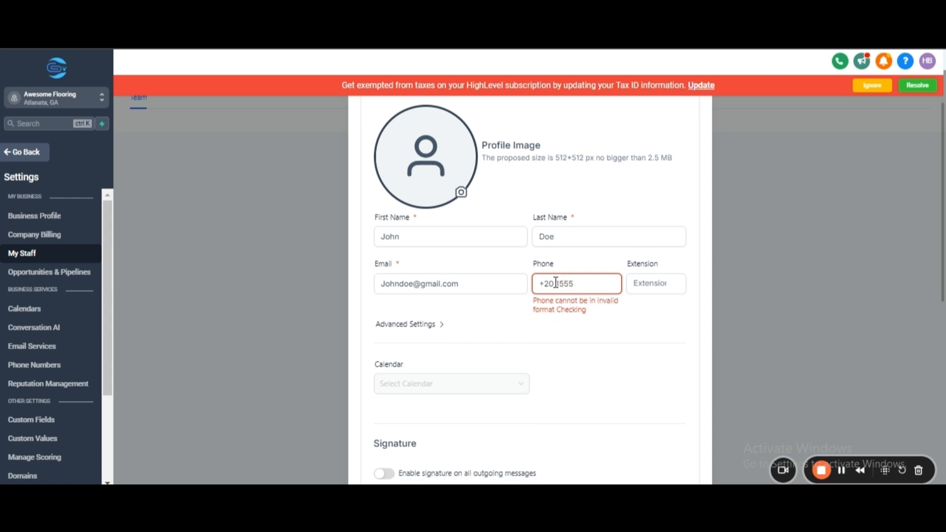
{"action": "type", "text": "249"}
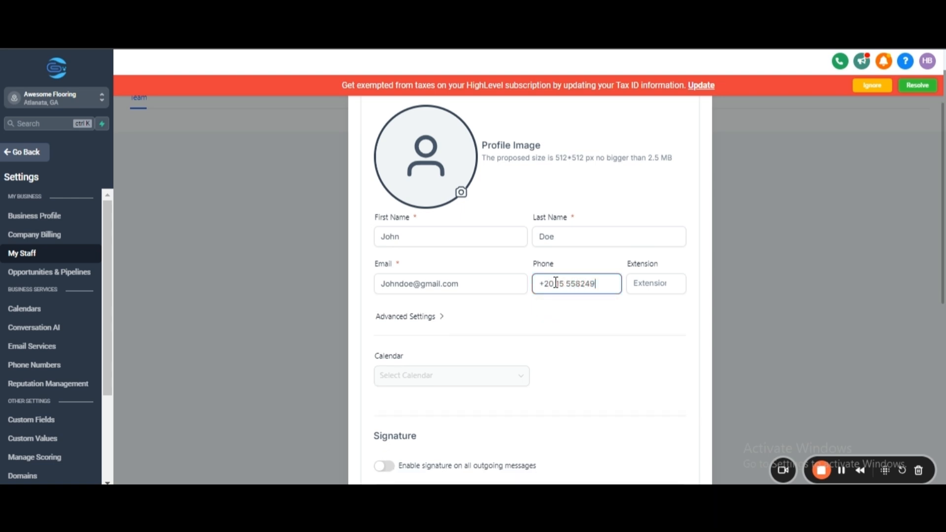
Set a login password for the employee in the advanced settings of the user info.
{"action": "left_click", "coordinate": [443, 318]}
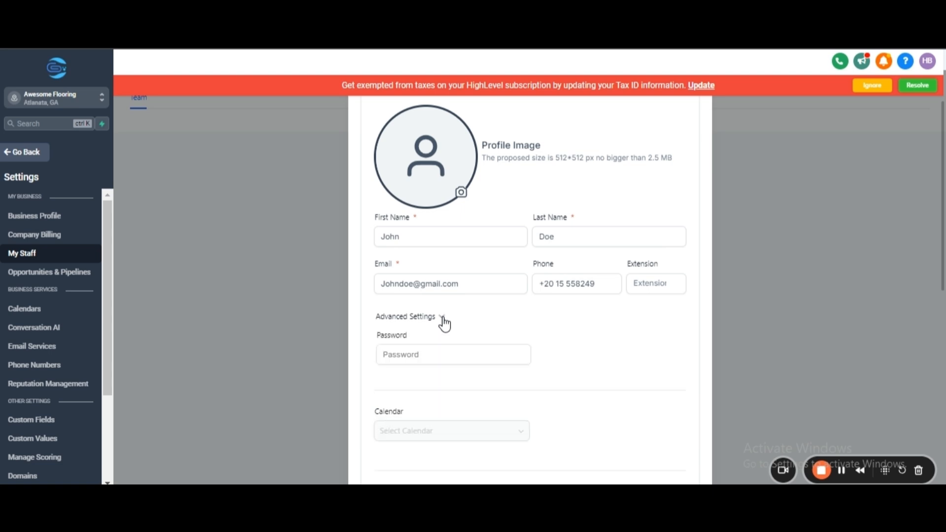
{"action": "left_click", "coordinate": [434, 352]}
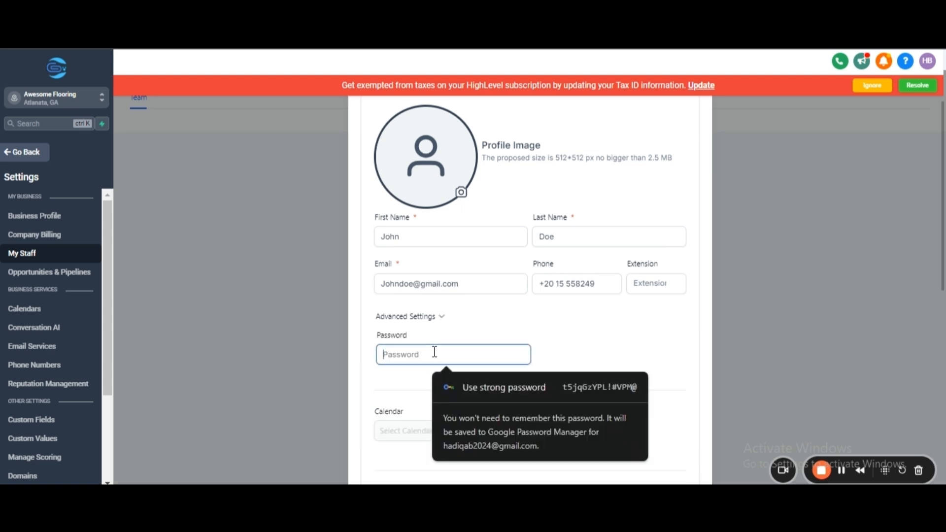
{"action": "left_click", "coordinate": [532, 379]}
{"action": "scroll", "coordinate": [576, 388], "scroll_direction": "down", "scroll_amount": 5}
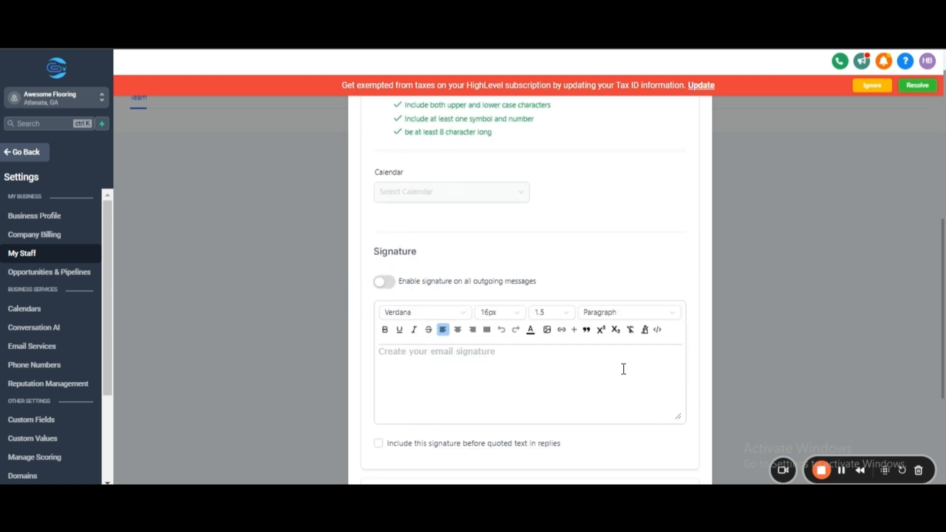
{"action": "scroll", "coordinate": [558, 258], "scroll_direction": "up", "scroll_amount": 2}
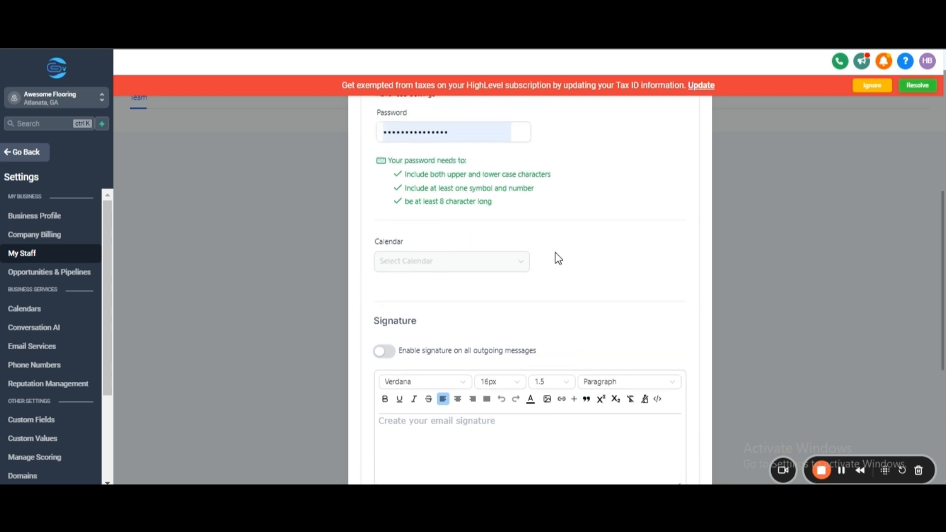
{"action": "scroll", "coordinate": [558, 258], "scroll_direction": "up", "scroll_amount": 3}
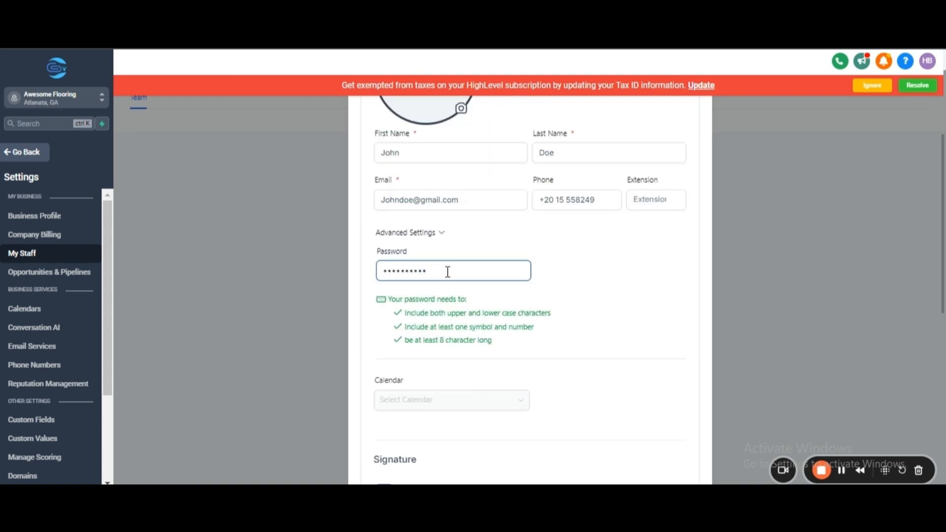
Turn off the Workflows and Social Planner permissions for the employee.
{"action": "scroll", "coordinate": [447, 272], "scroll_direction": "down", "scroll_amount": 8}
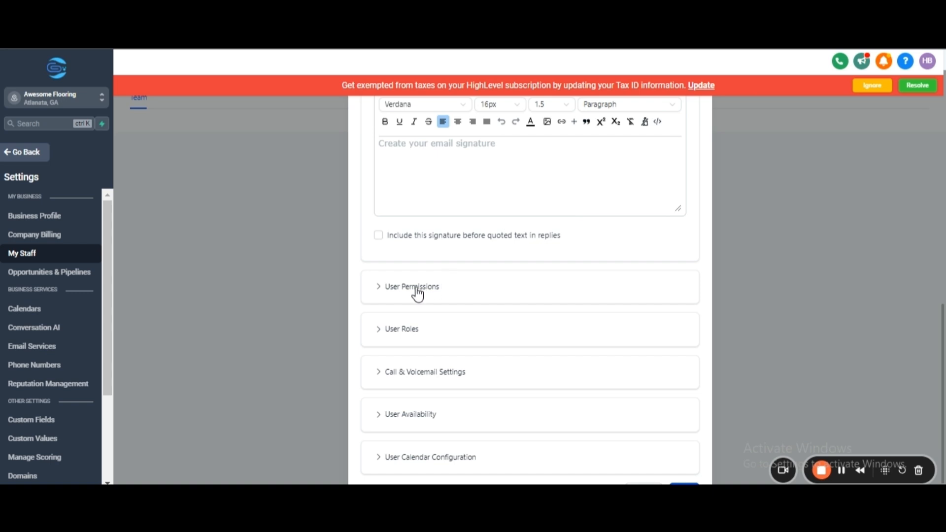
{"action": "left_click", "coordinate": [416, 289]}
{"action": "scroll", "coordinate": [507, 277], "scroll_direction": "down", "scroll_amount": 3}
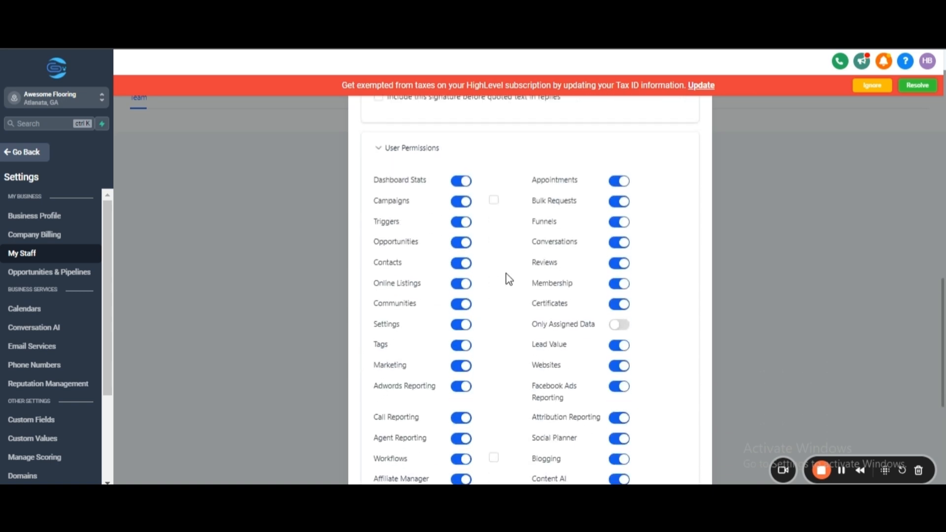
{"action": "scroll", "coordinate": [509, 279], "scroll_direction": "down", "scroll_amount": 1}
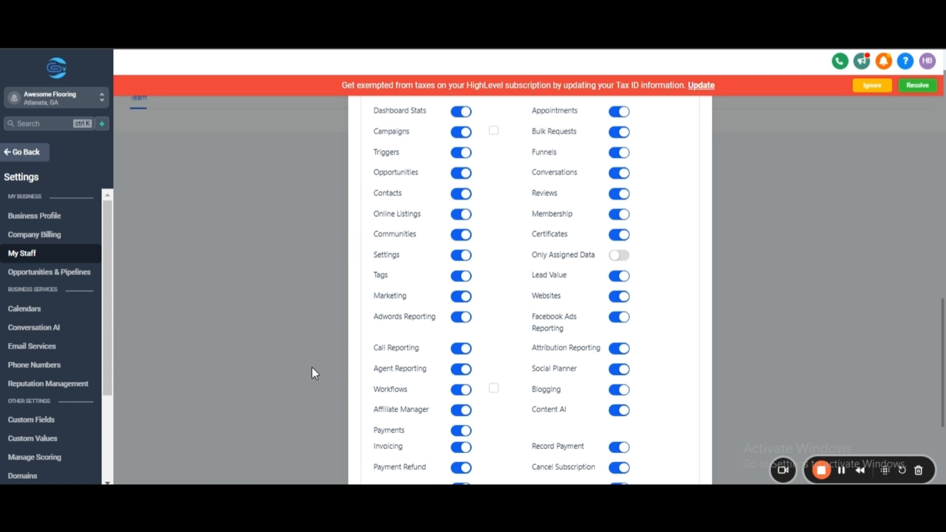
{"action": "left_click", "coordinate": [462, 393]}
{"action": "left_click", "coordinate": [619, 377]}
Set the employee's user role to User.
{"action": "scroll", "coordinate": [667, 366], "scroll_direction": "down", "scroll_amount": 5}
{"action": "left_click", "coordinate": [380, 308]}
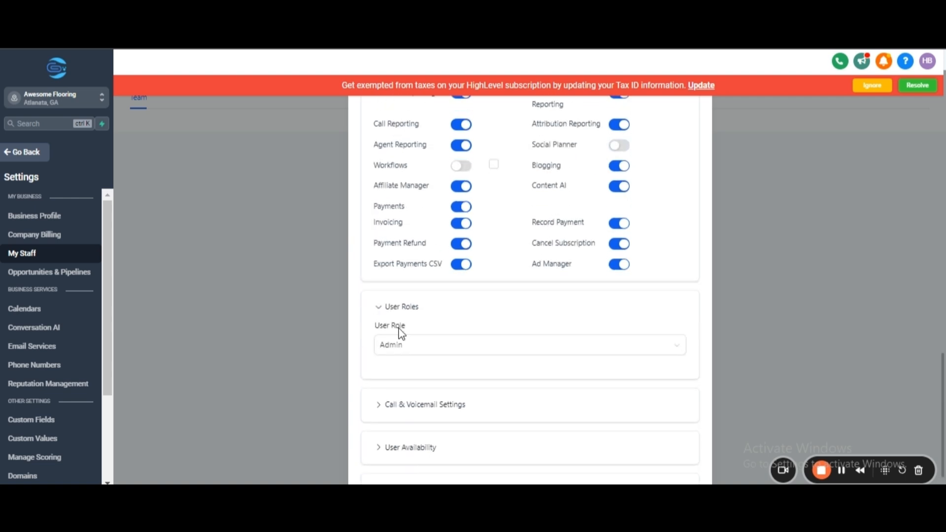
{"action": "left_click", "coordinate": [405, 347]}
{"action": "left_click", "coordinate": [405, 348]}
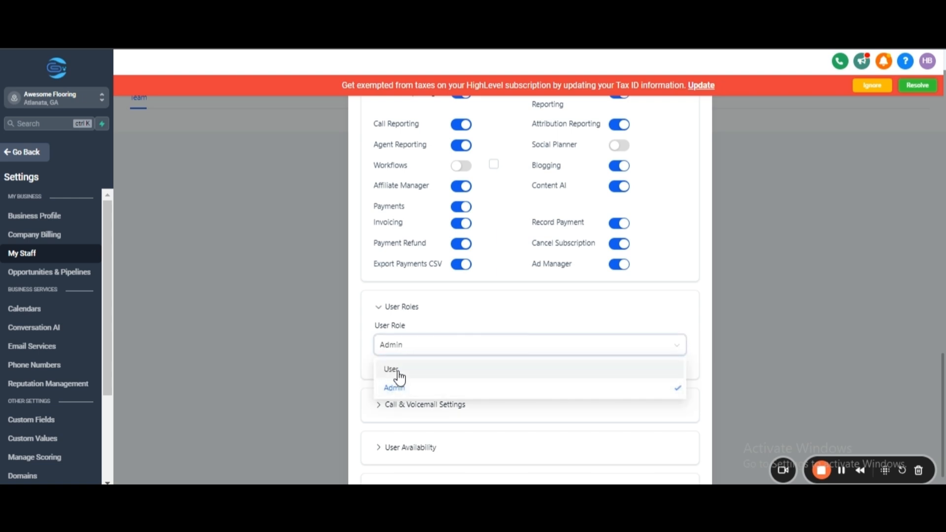
{"action": "left_click", "coordinate": [396, 374]}
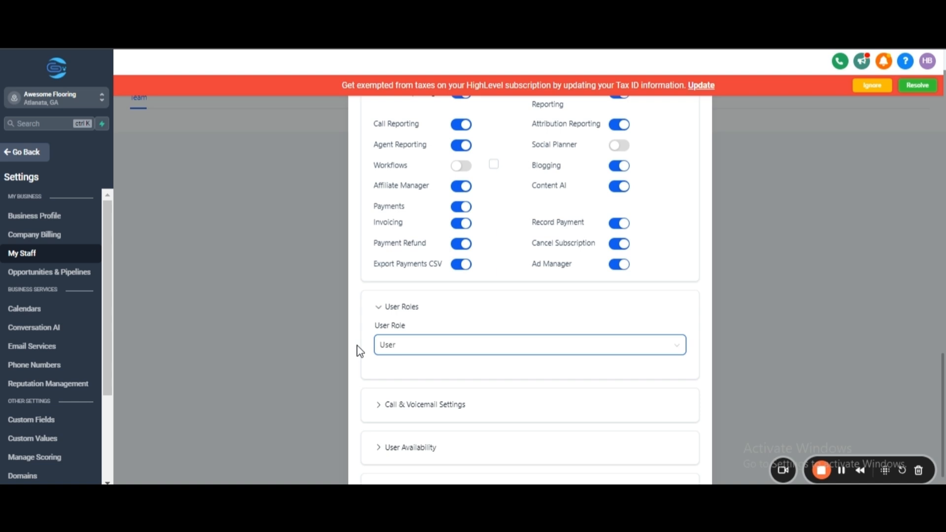
Review the employee's call and voicemail settings and weekly available hours.
{"action": "scroll", "coordinate": [360, 351], "scroll_direction": "down", "scroll_amount": 2}
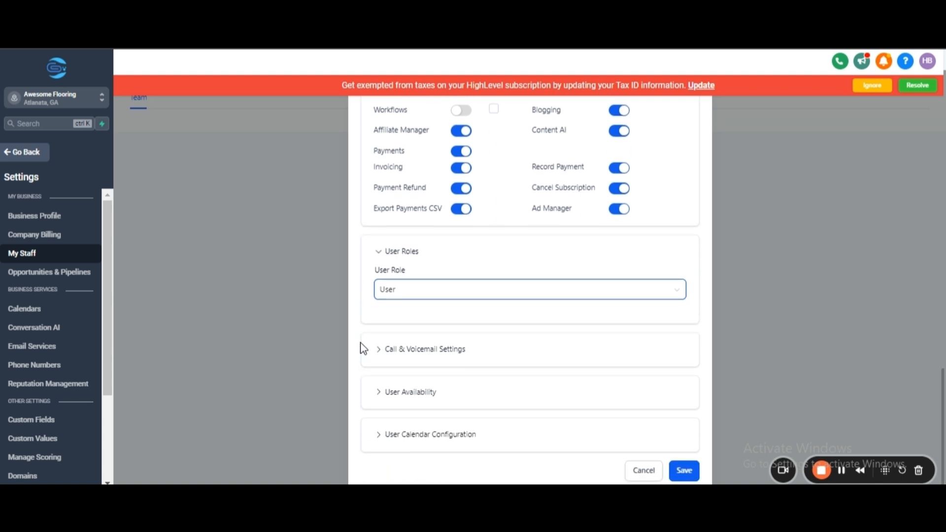
{"action": "left_click", "coordinate": [385, 350]}
{"action": "scroll", "coordinate": [386, 354], "scroll_direction": "down", "scroll_amount": 2}
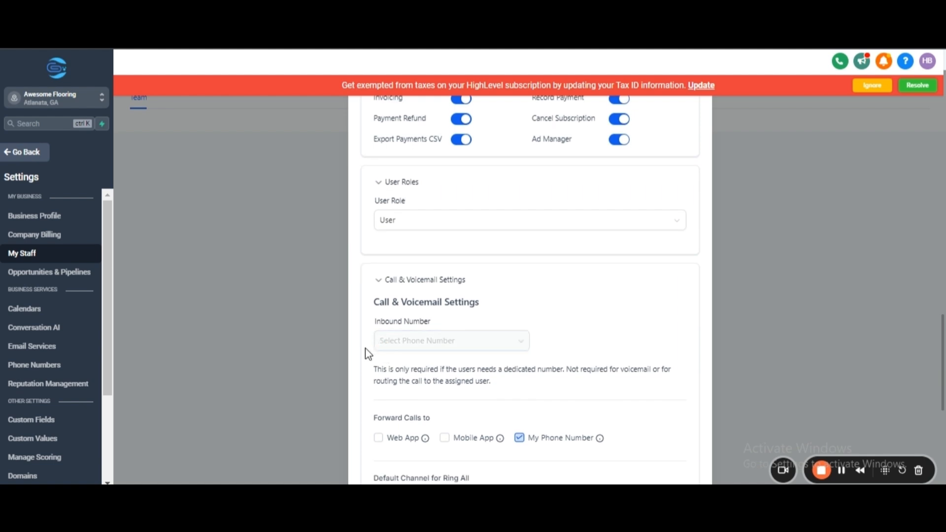
{"action": "left_click", "coordinate": [380, 281]}
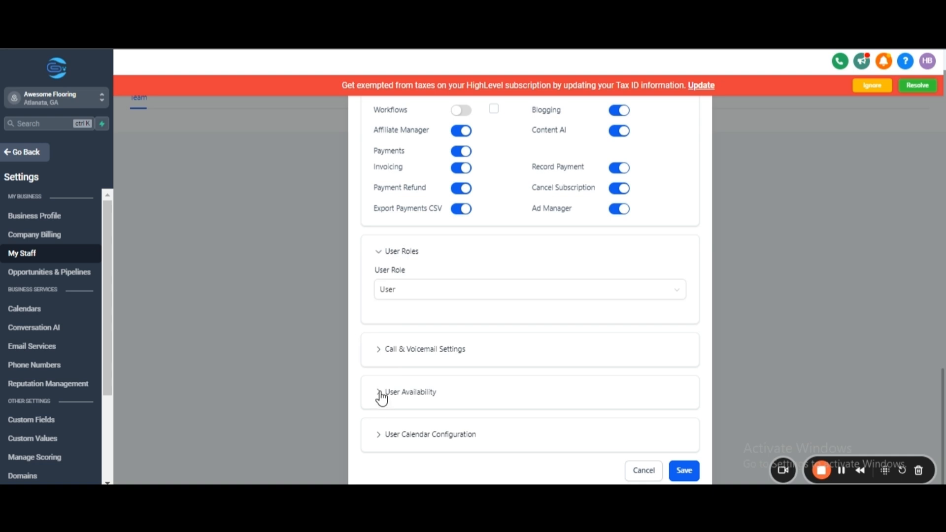
{"action": "left_click", "coordinate": [412, 389]}
{"action": "scroll", "coordinate": [444, 372], "scroll_direction": "down", "scroll_amount": 5}
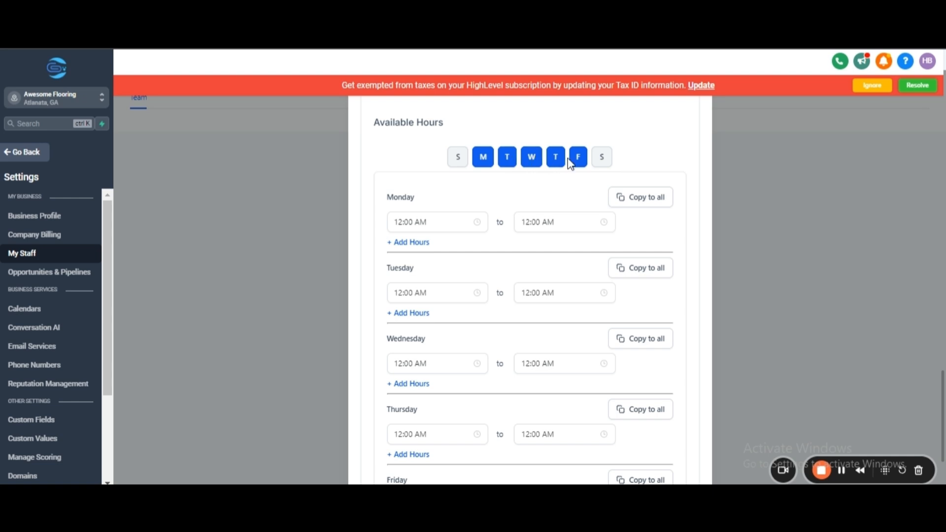
Try adding Sunday and Saturday to the employee's available days and remove both again.
{"action": "left_click", "coordinate": [456, 158]}
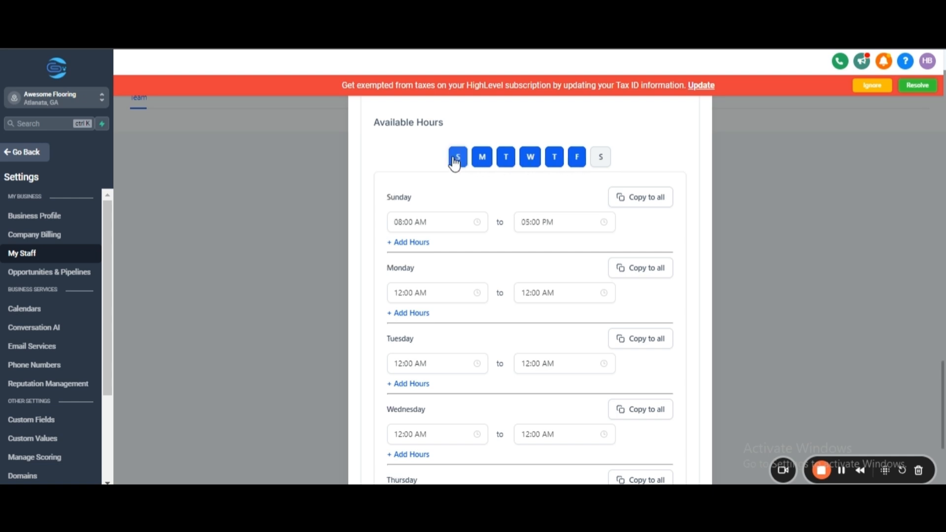
{"action": "left_click", "coordinate": [455, 159]}
{"action": "left_click", "coordinate": [603, 158]}
{"action": "left_click", "coordinate": [603, 158]}
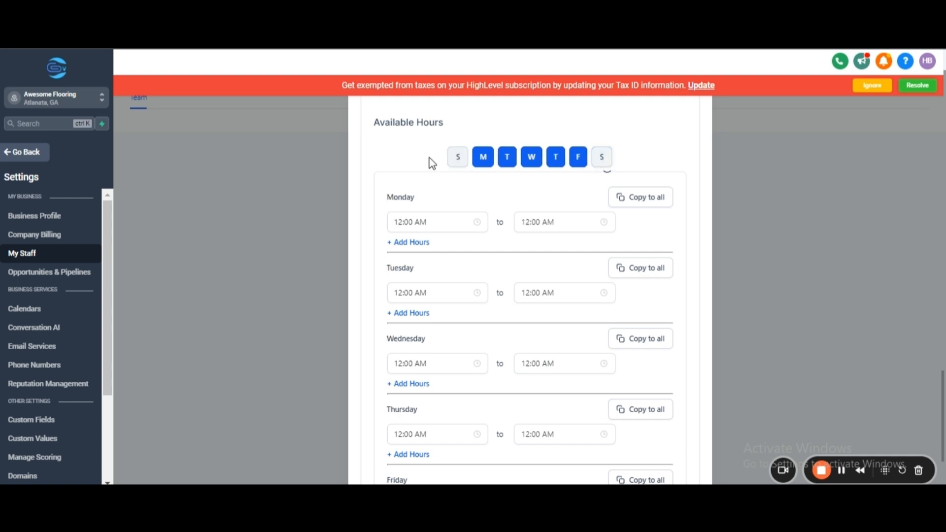
Save the new employee to the Awesome Flooring team.
{"action": "scroll", "coordinate": [382, 217], "scroll_direction": "down", "scroll_amount": 3}
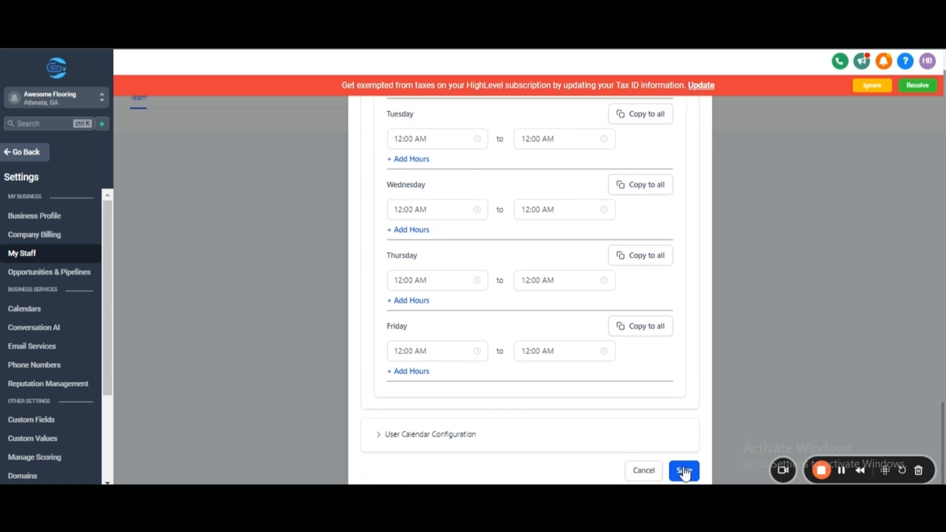
{"action": "left_click", "coordinate": [684, 472]}
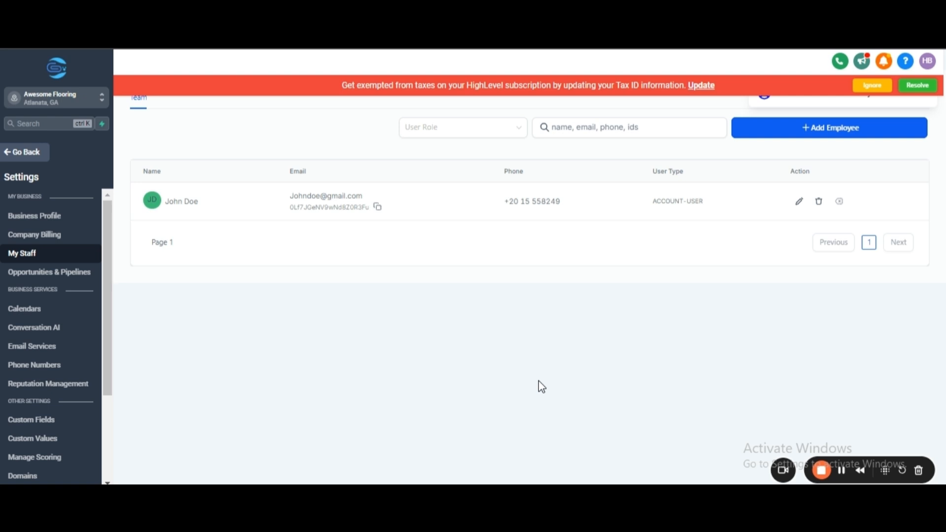